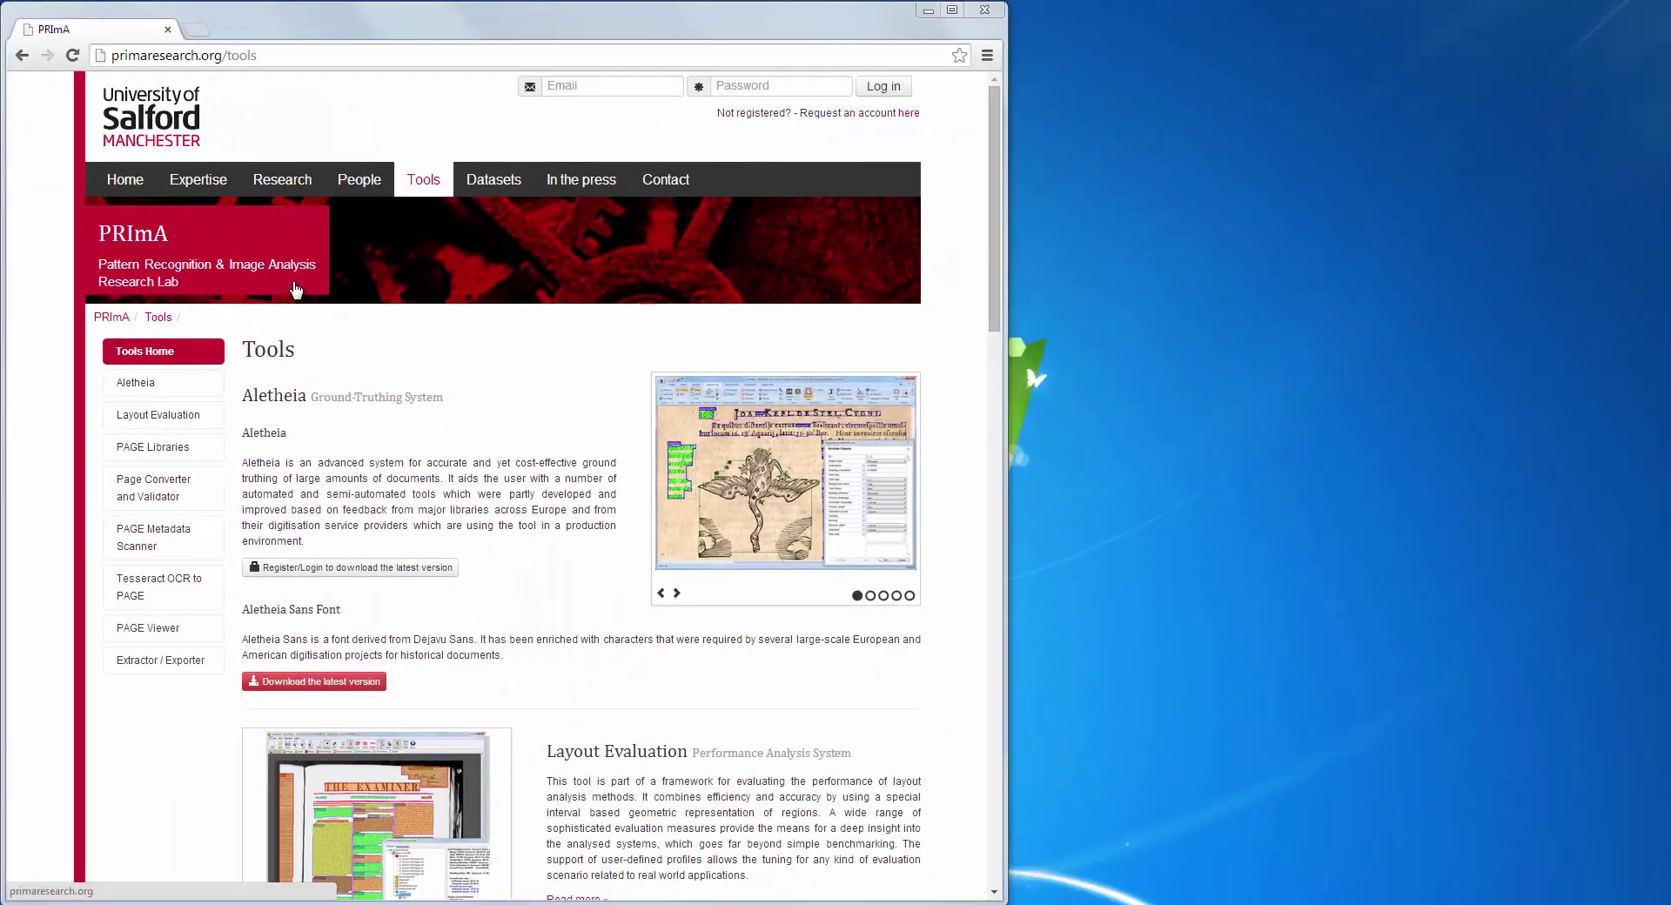
- Bring Aletheia's Welcome window in front of the PRImA Tools page in Chrome
{"action": "left_click", "coordinate": [274, 57]}
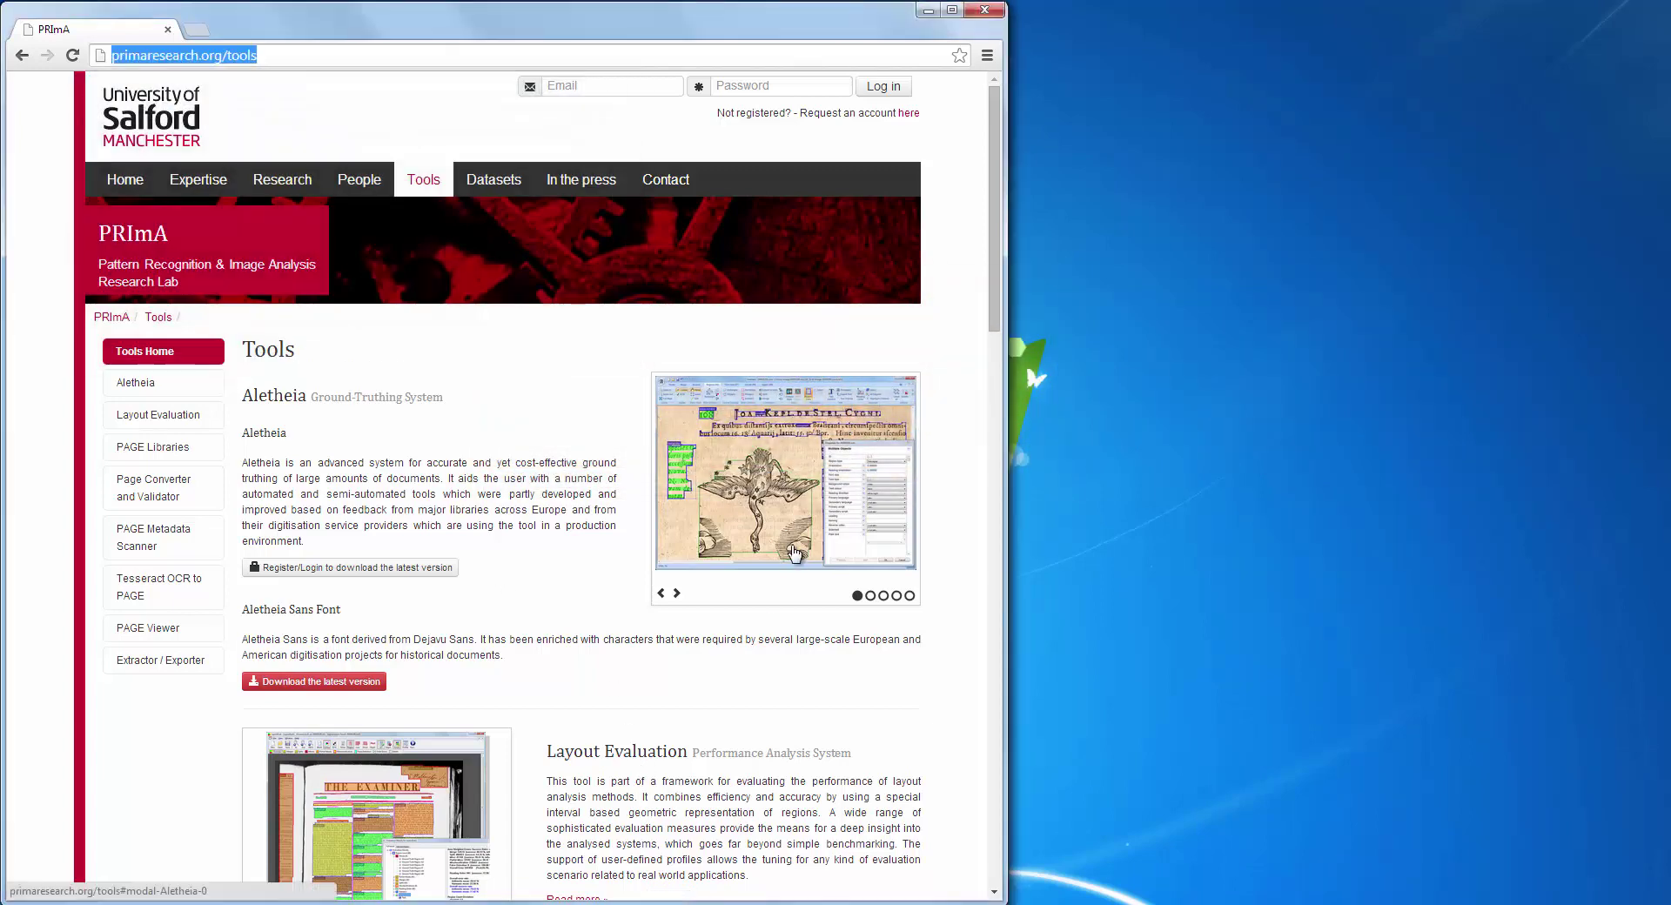
{"action": "left_click", "coordinate": [670, 902]}
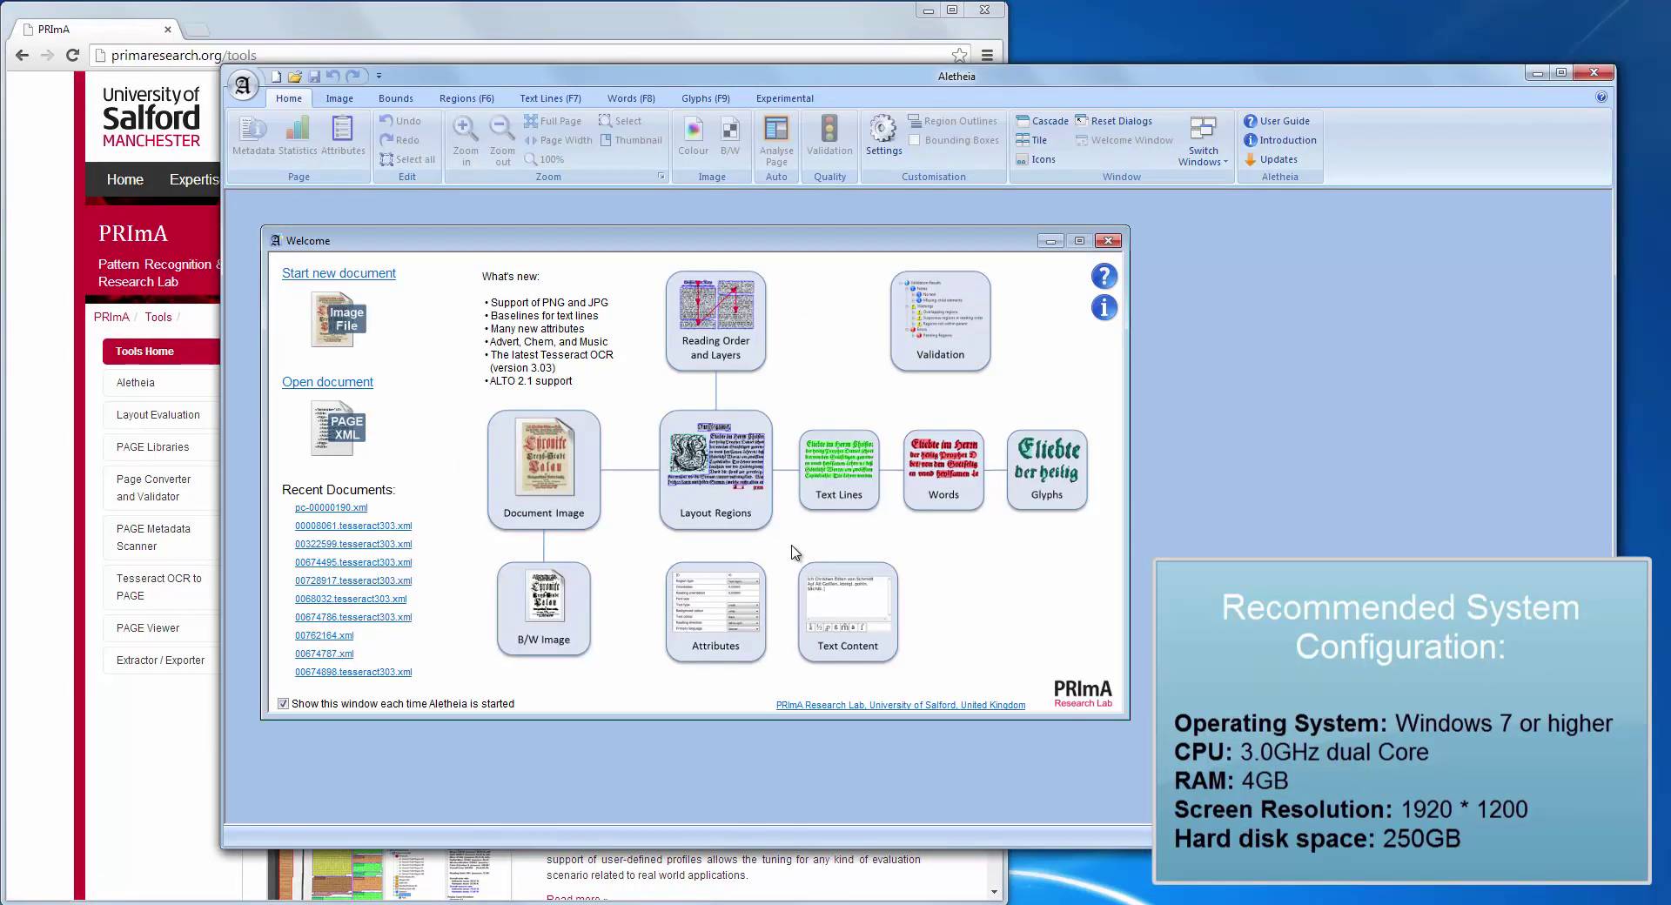
- Maximize Aletheia and show the Open dialog listing pc-00000190.xml in the Example folder
{"action": "left_click", "coordinate": [243, 85]}
{"action": "left_click", "coordinate": [243, 85]}
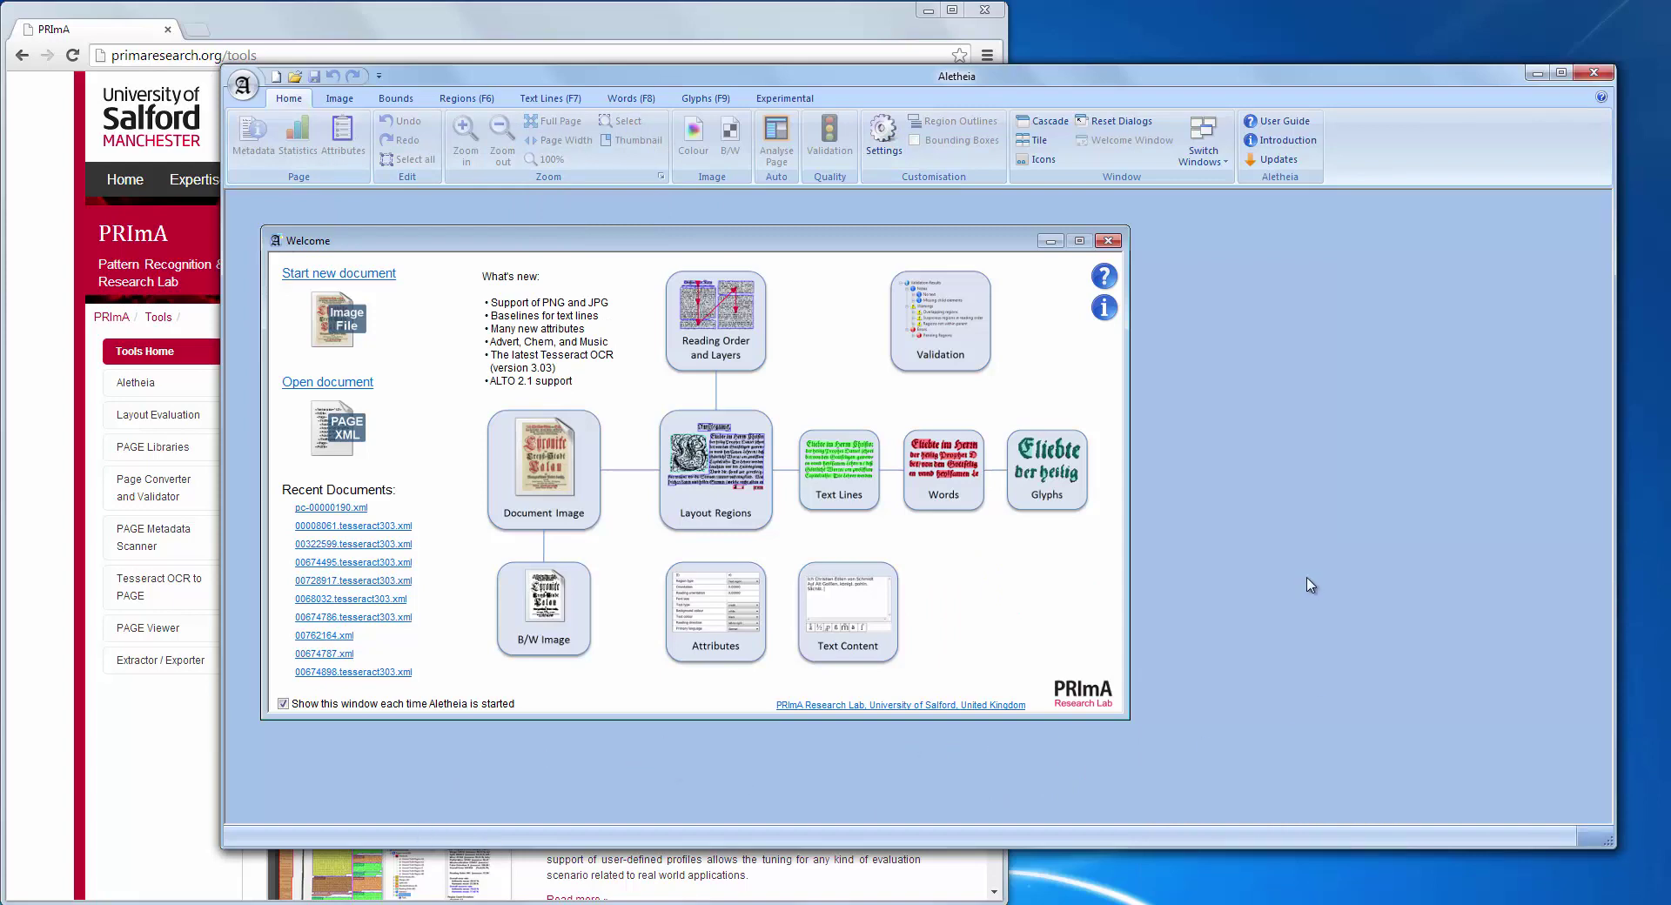
{"action": "left_click", "coordinate": [1564, 72]}
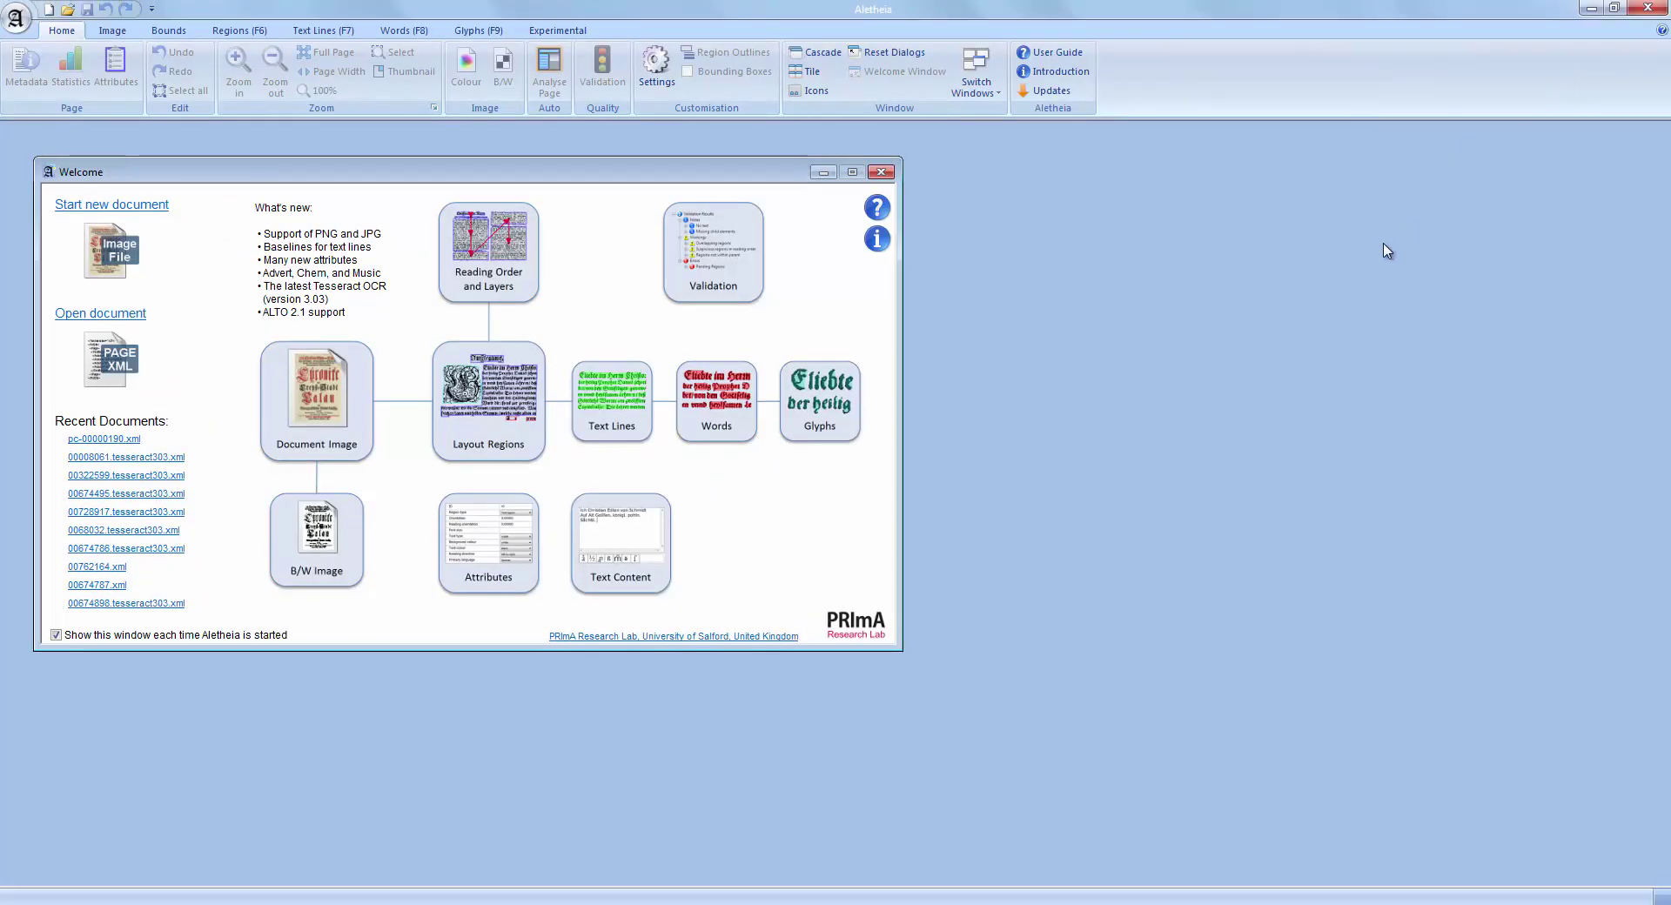
{"action": "left_click", "coordinate": [113, 369]}
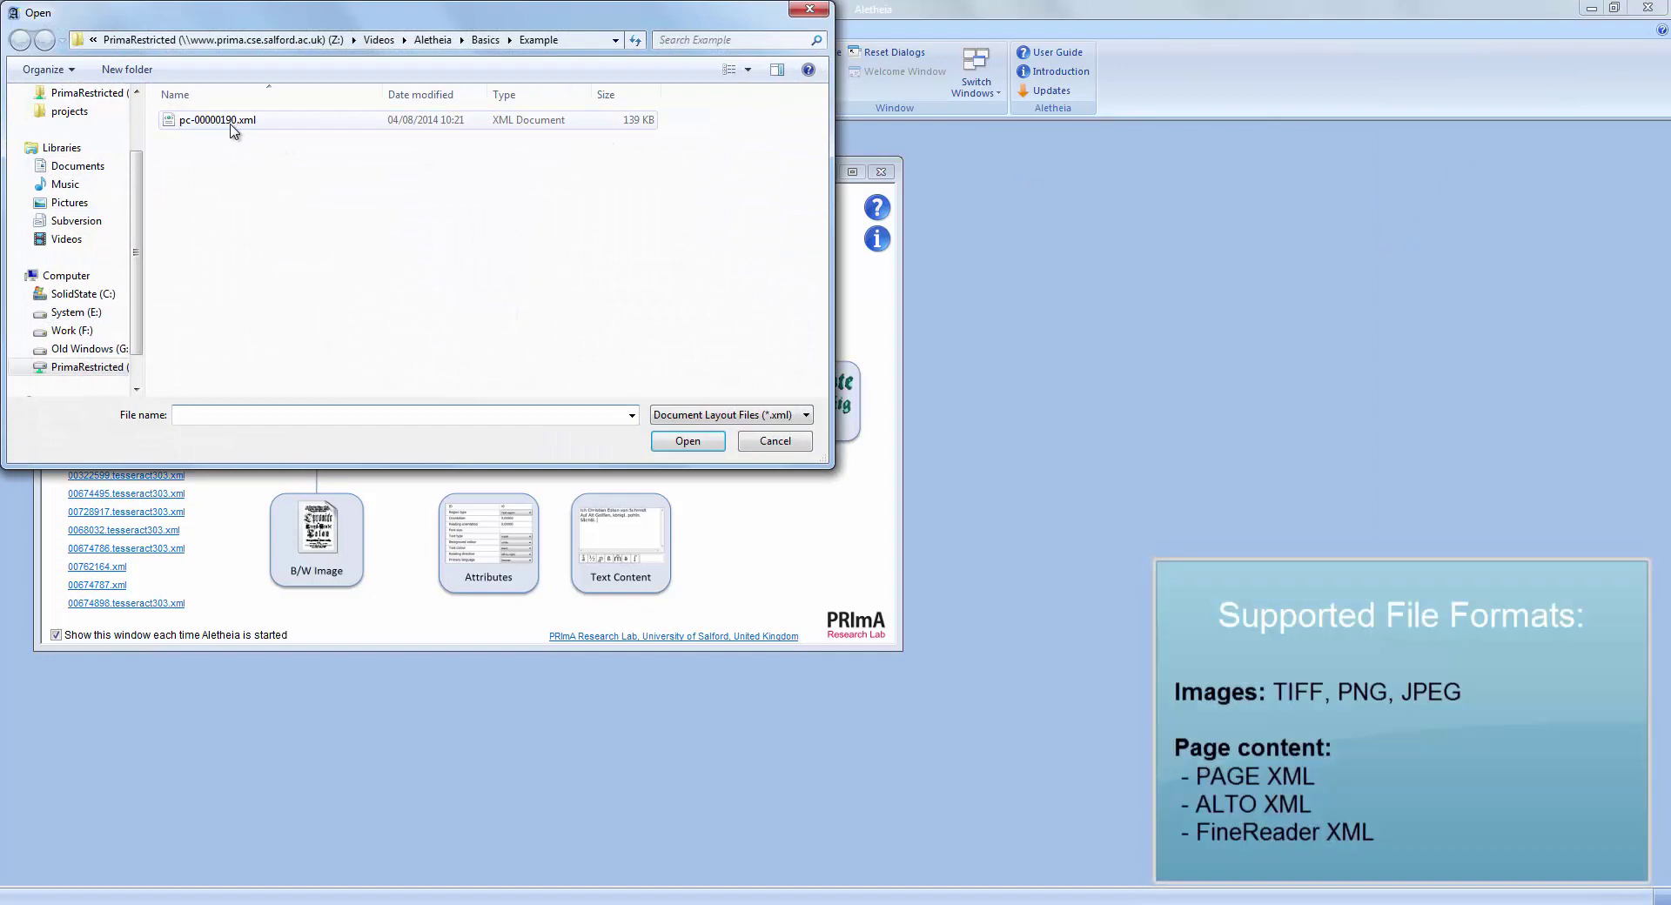
- Open pc-00000190.xml, maximize its document window, and fit the whole Four Tech Waves page in view
{"action": "double_click", "coordinate": [232, 124]}
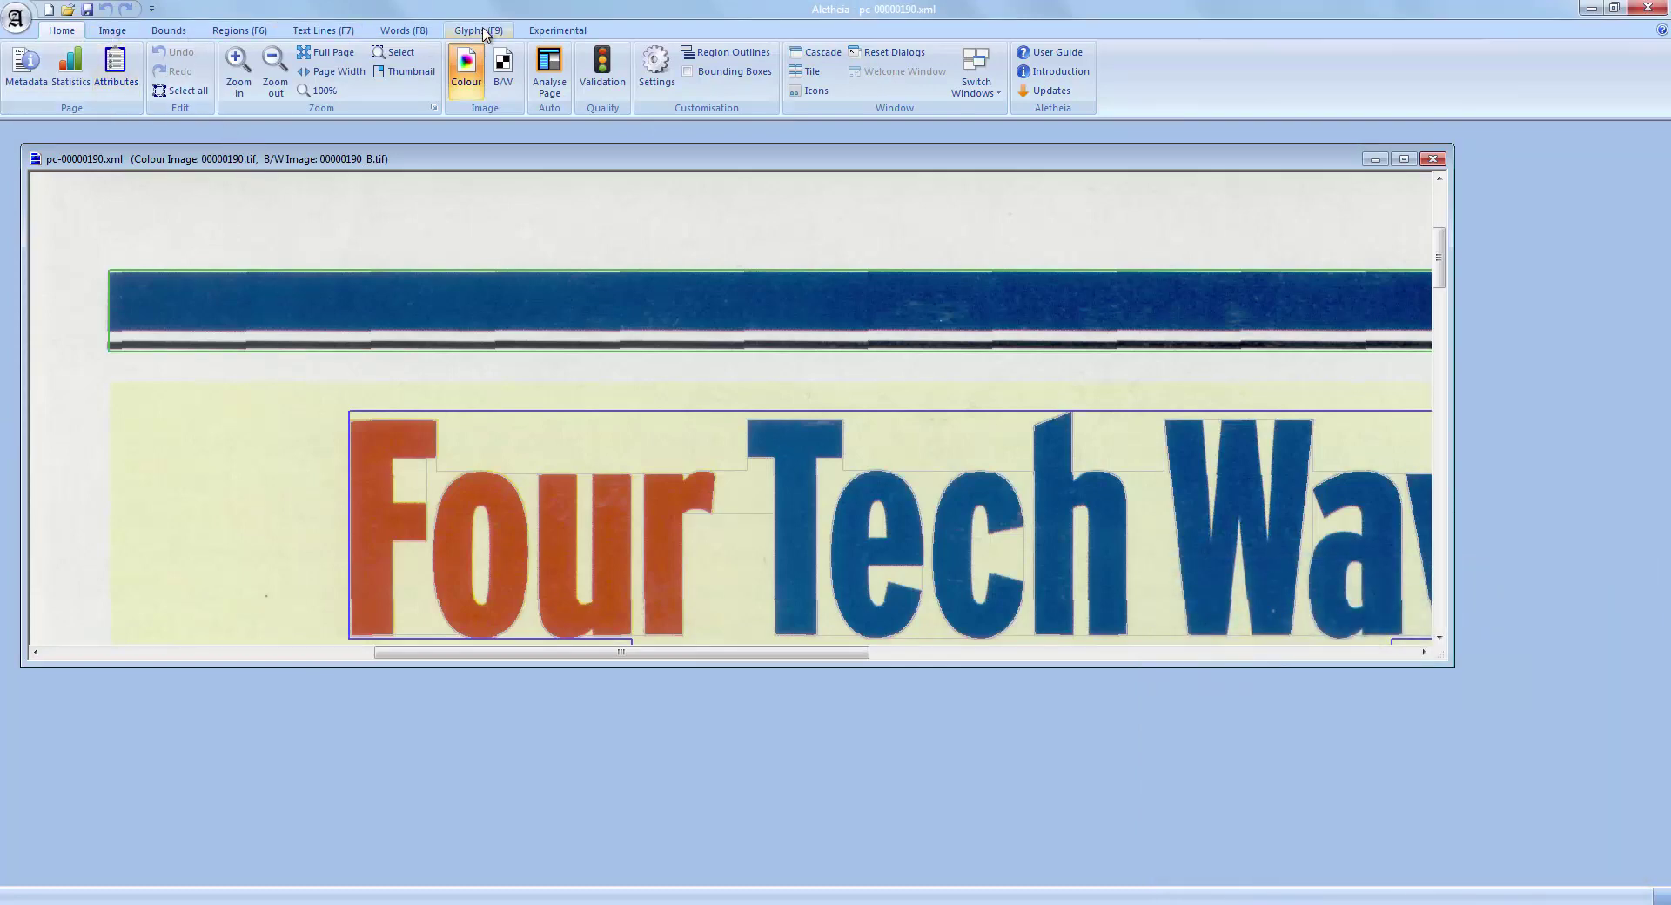
{"action": "double_click", "coordinate": [383, 162]}
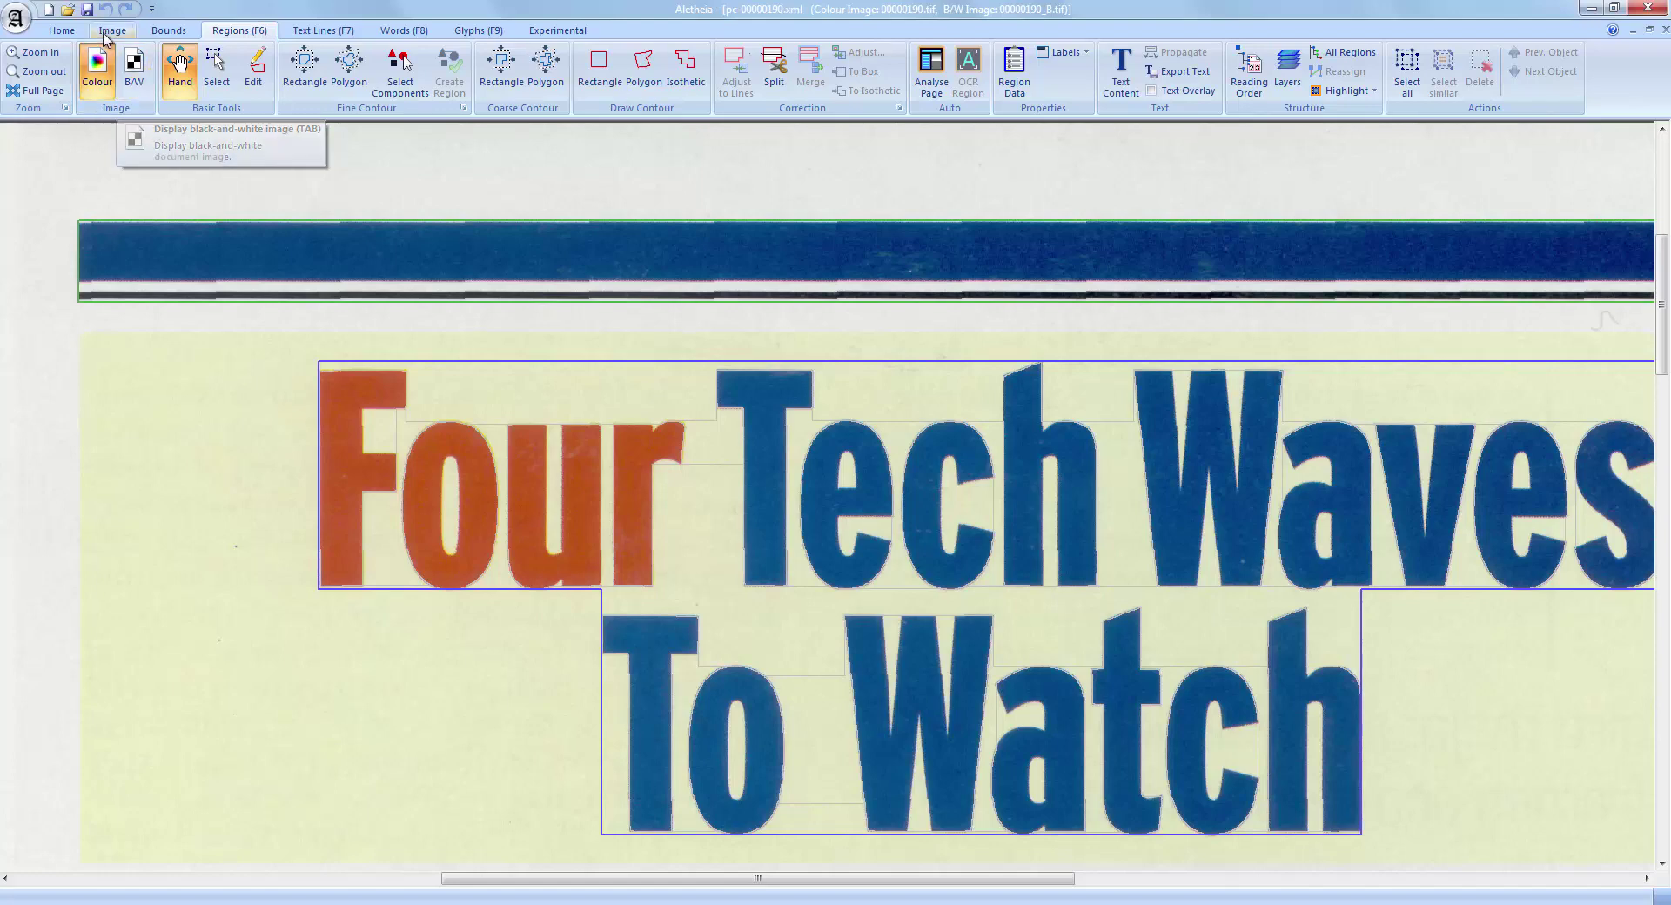
{"action": "left_click", "coordinate": [77, 35]}
{"action": "scroll", "coordinate": [77, 38], "scroll_direction": "down", "scroll_amount": 1}
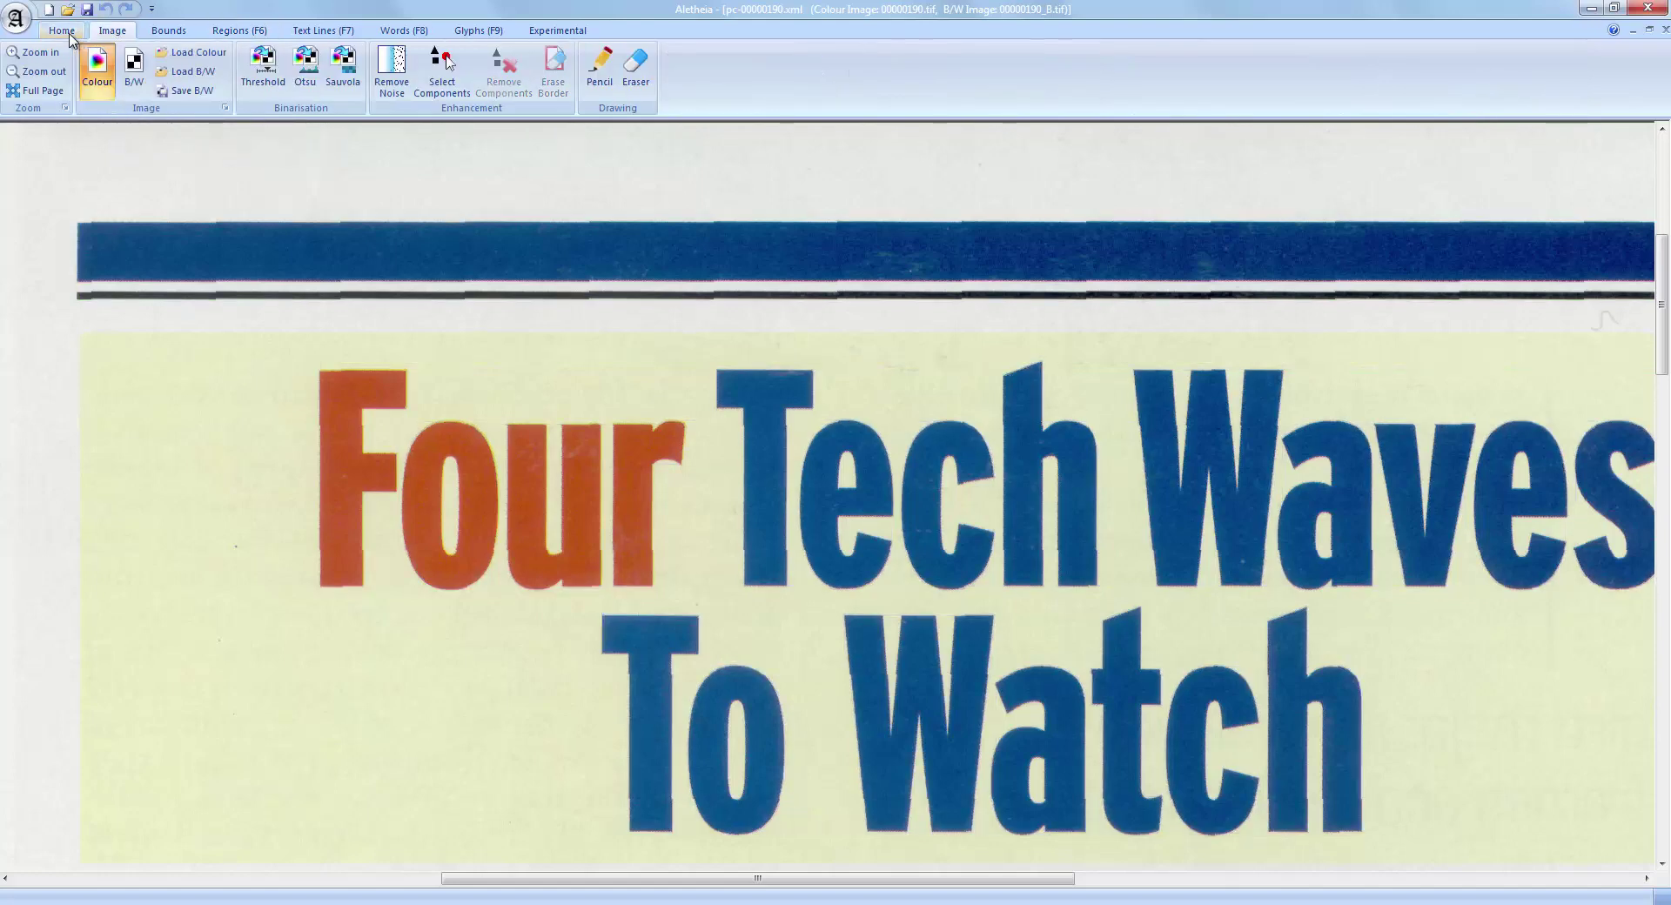
{"action": "left_click", "coordinate": [71, 40]}
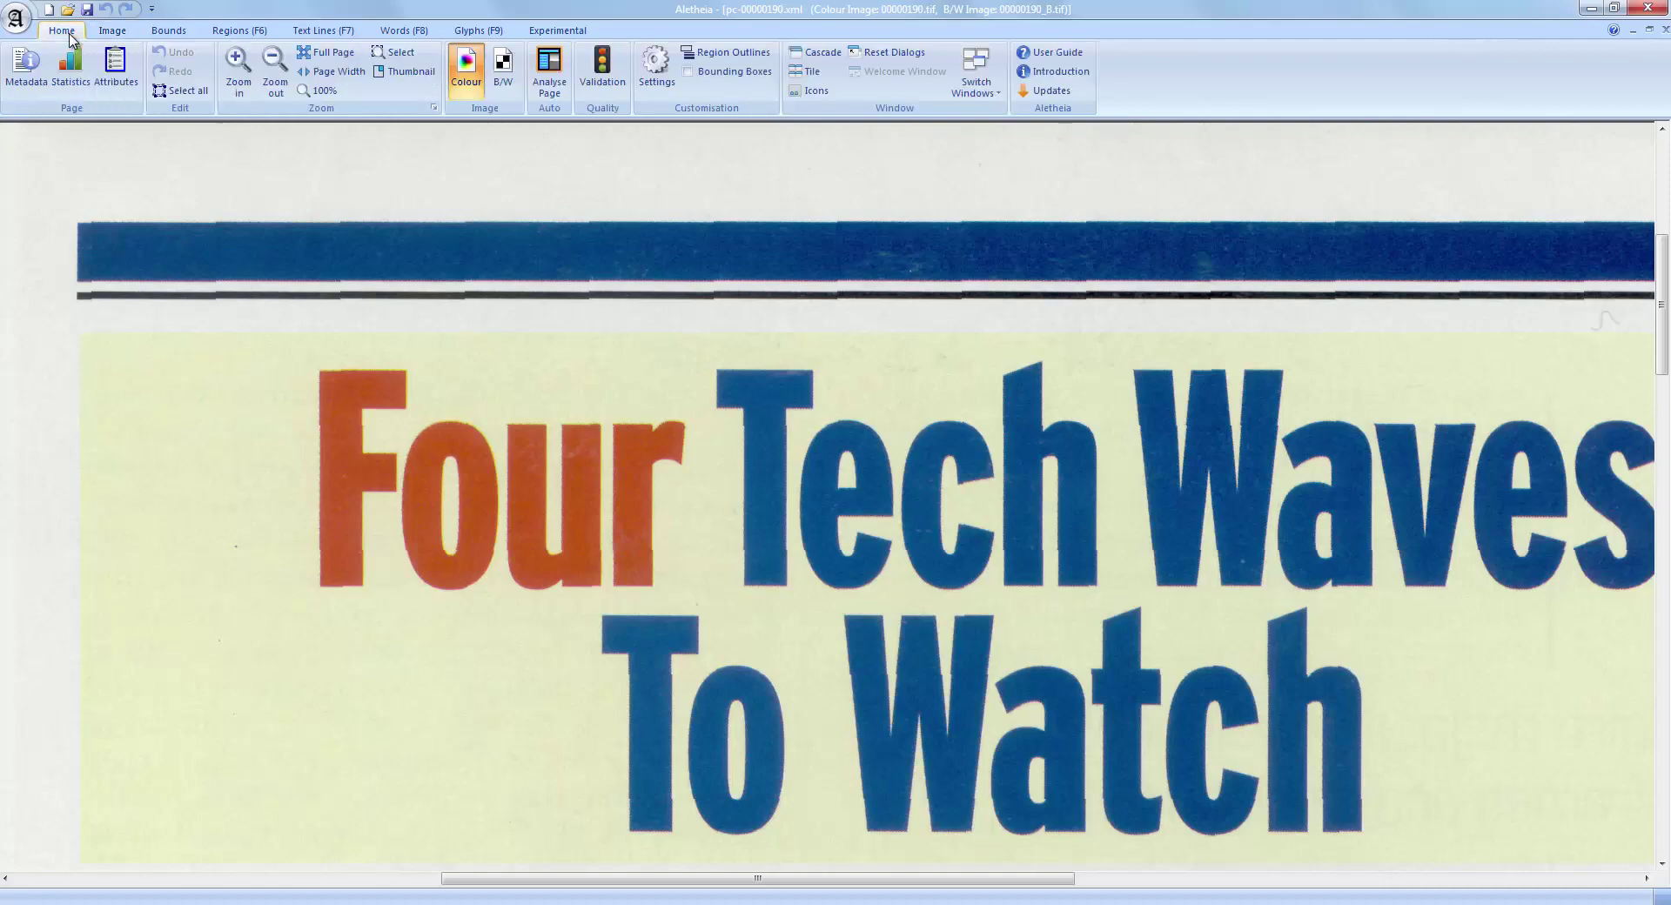
{"action": "left_click", "coordinate": [324, 55]}
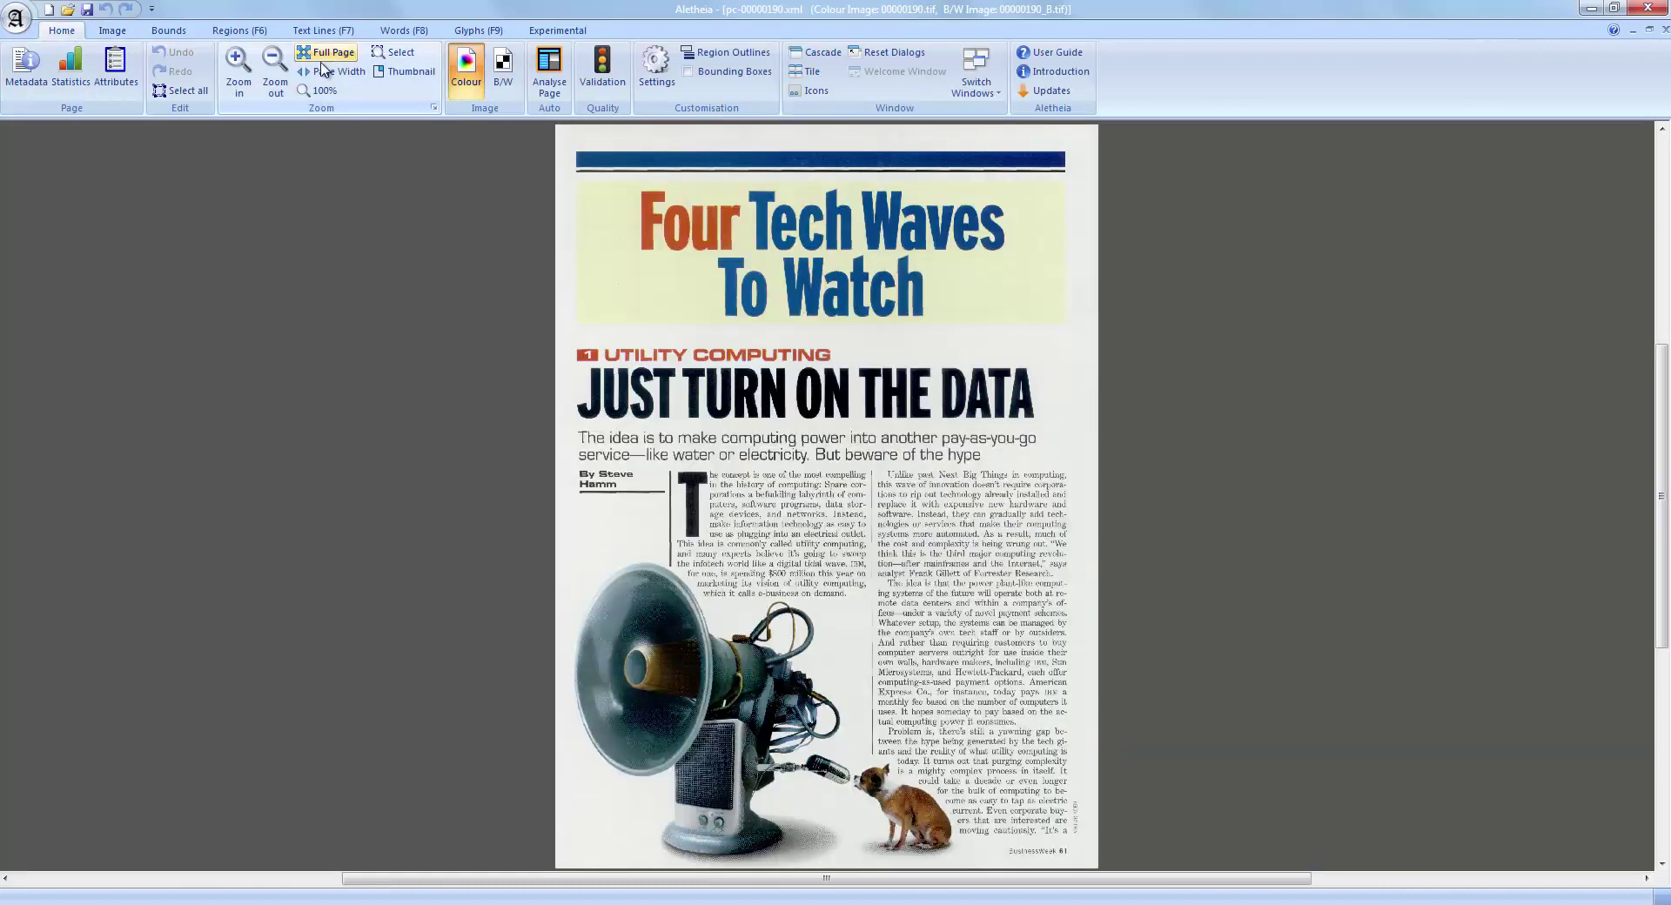
{"action": "left_click", "coordinate": [329, 72]}
{"action": "left_click", "coordinate": [404, 76]}
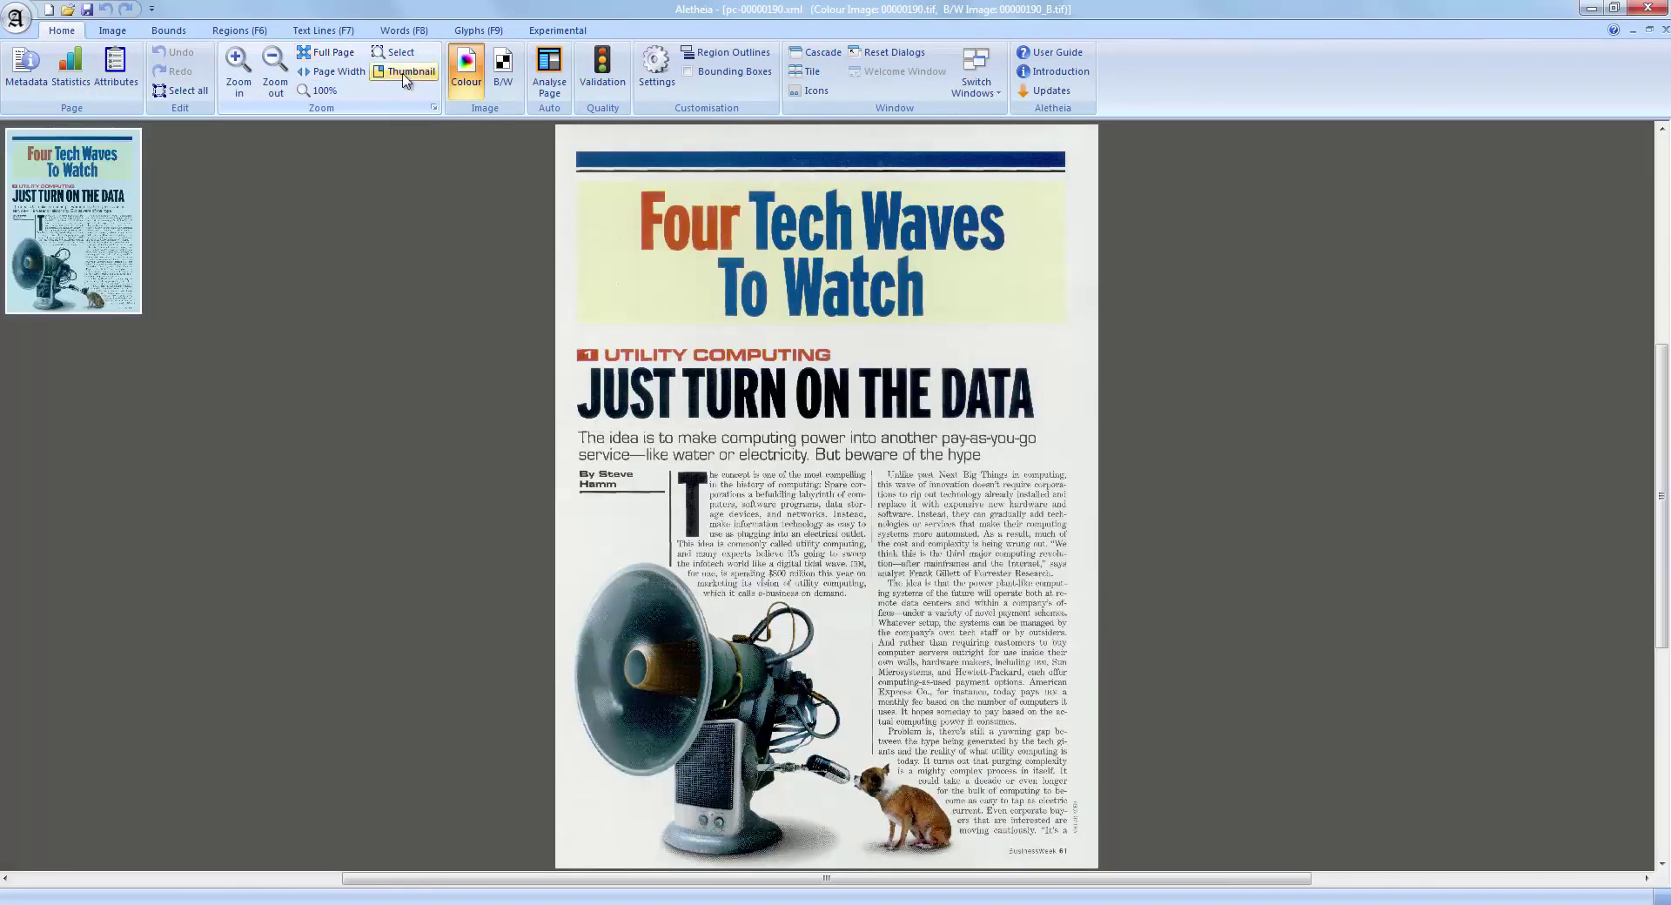
{"action": "left_click", "coordinate": [404, 76]}
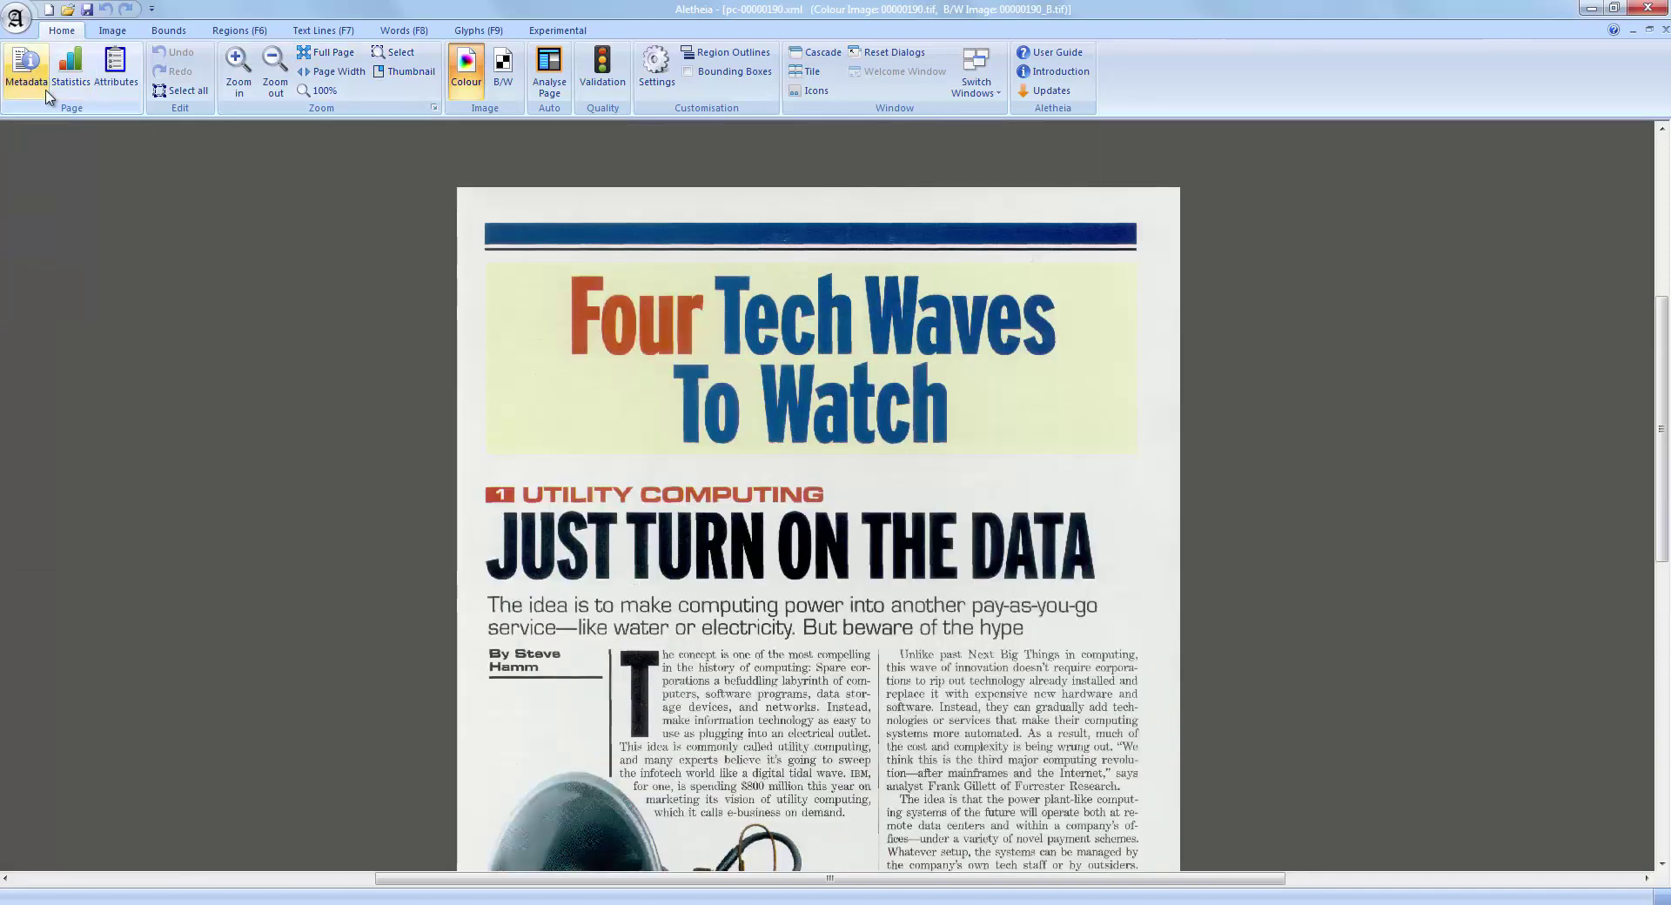
{"action": "left_click", "coordinate": [26, 69]}
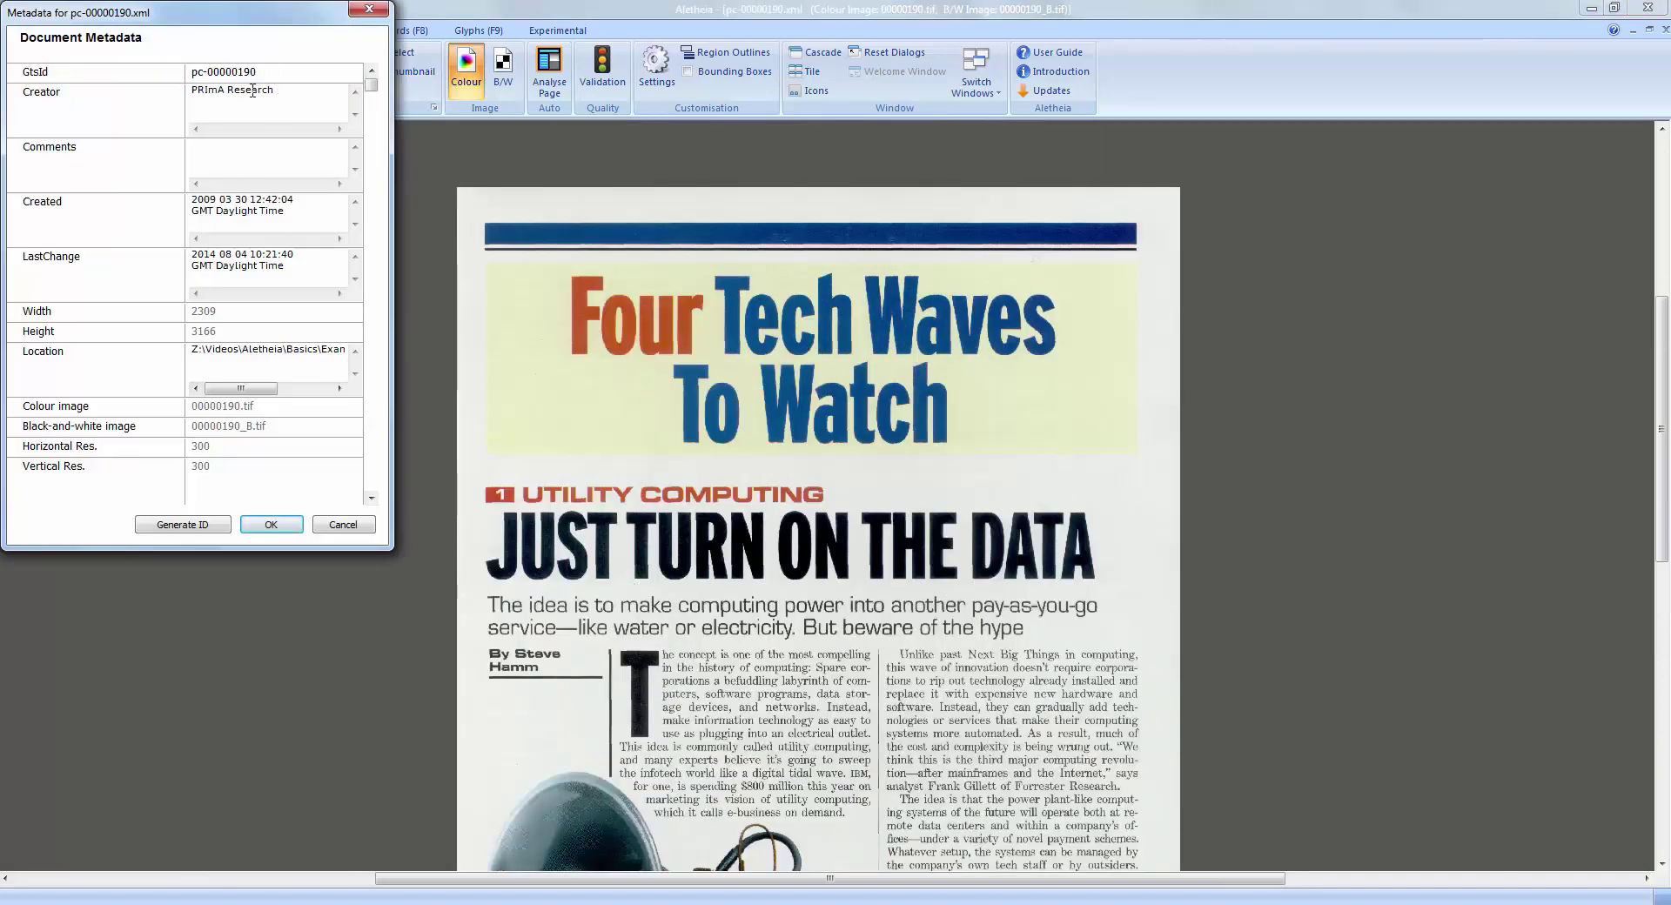
{"action": "left_click", "coordinate": [372, 11]}
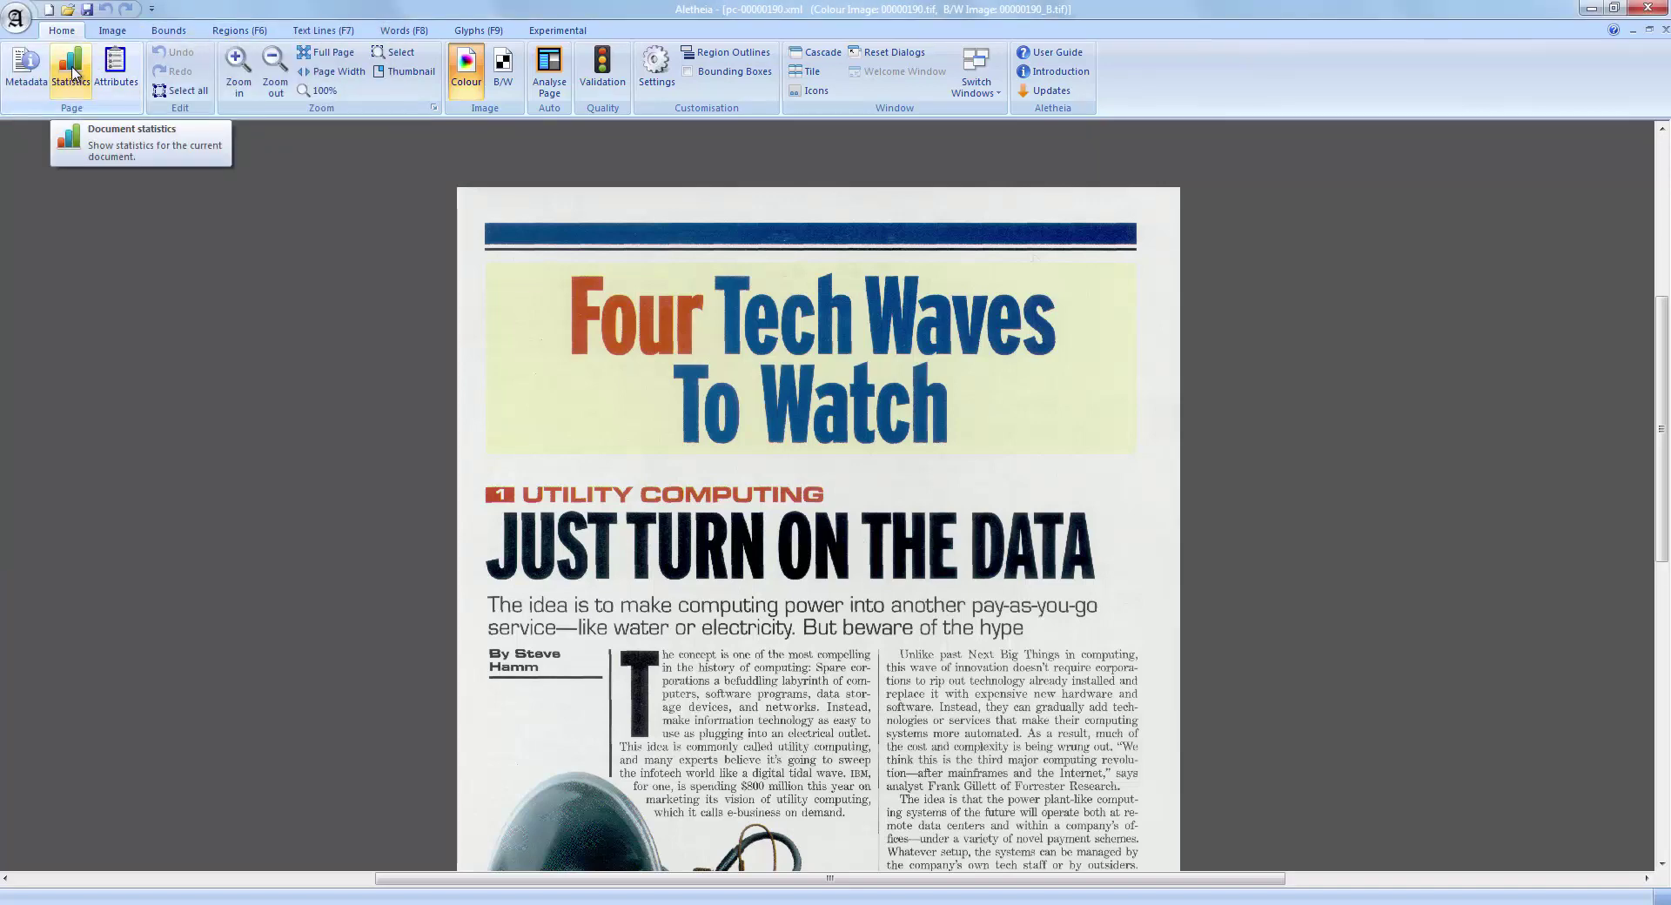
{"action": "left_click", "coordinate": [656, 65]}
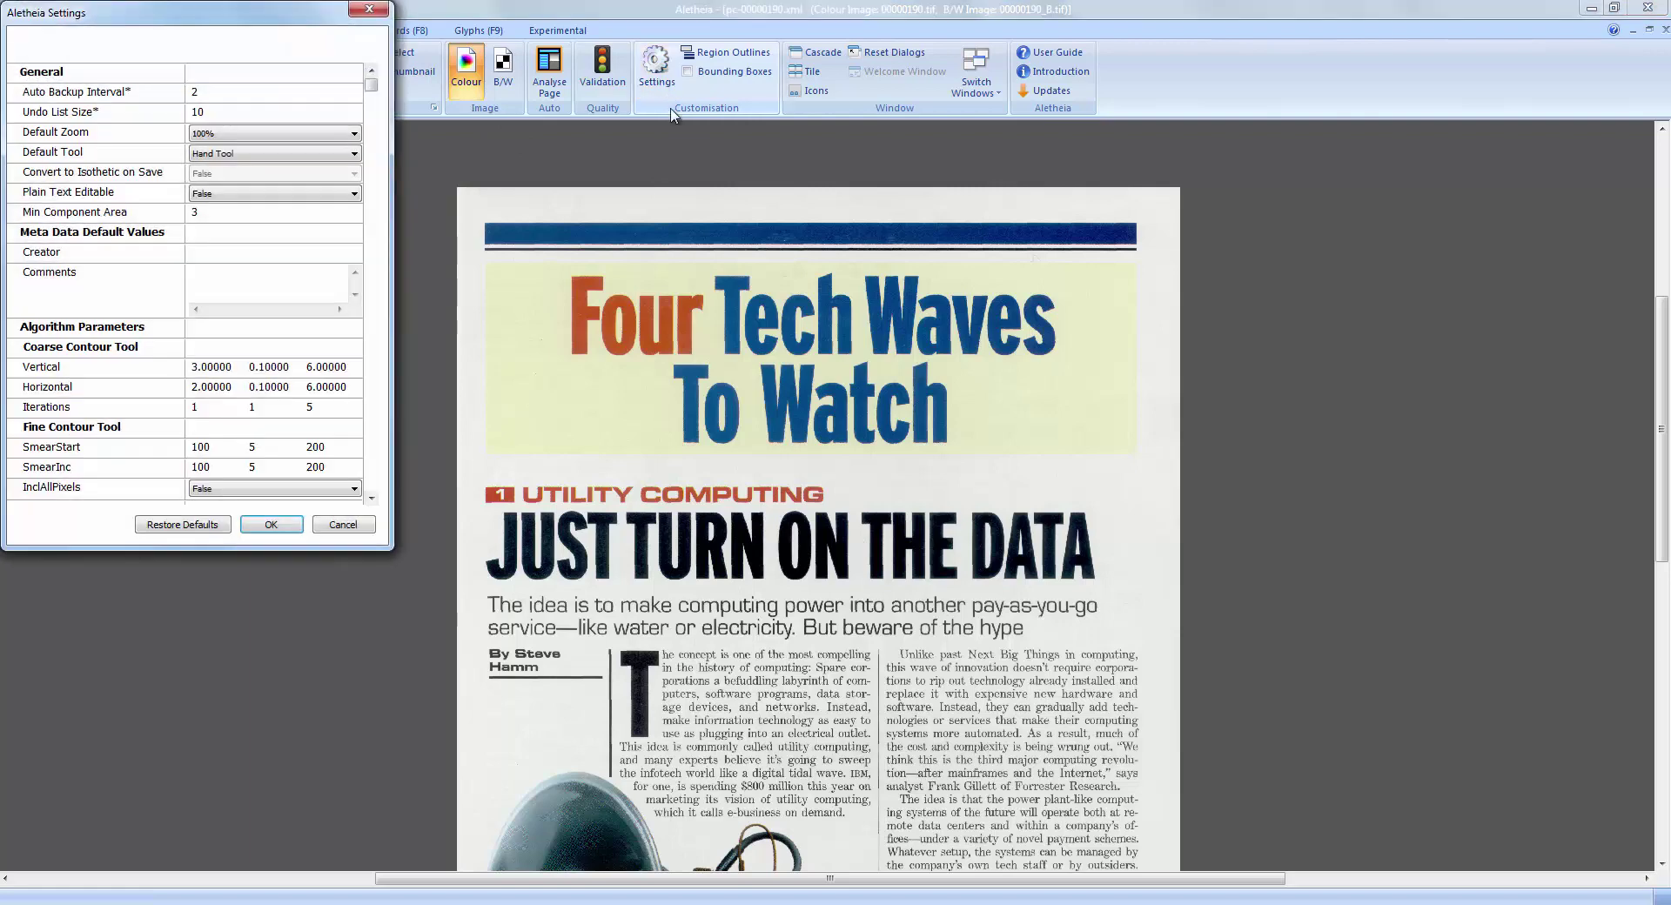
{"action": "left_click", "coordinate": [383, 16]}
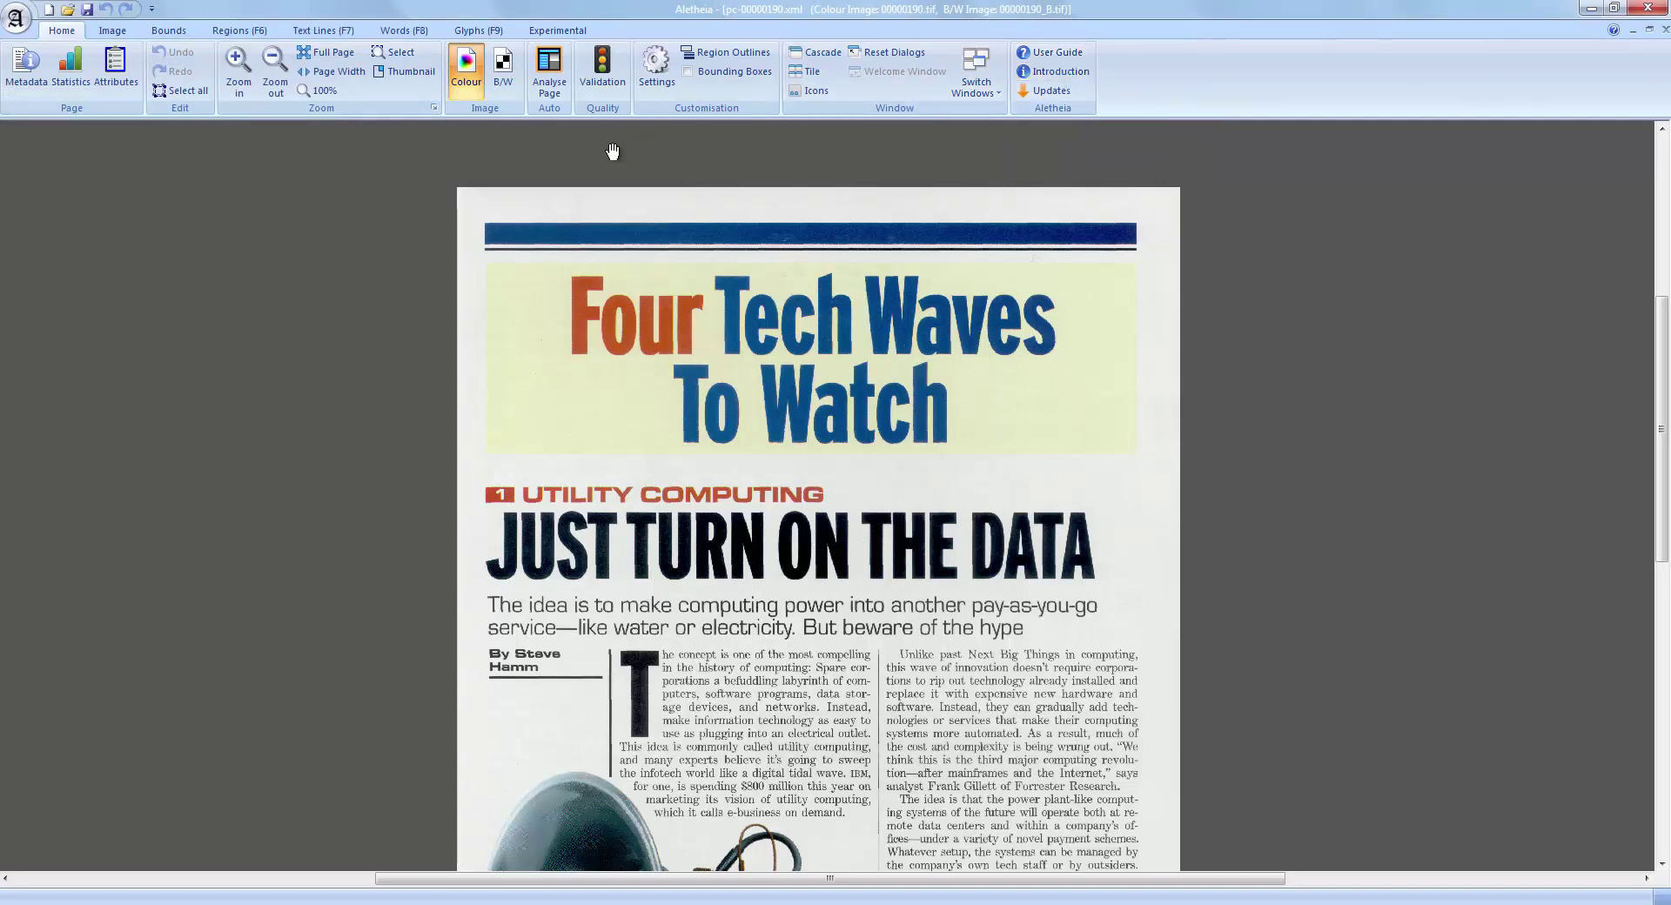
- Show the page as its black-and-white image with the page bounds outlined
{"action": "left_click", "coordinate": [116, 35]}
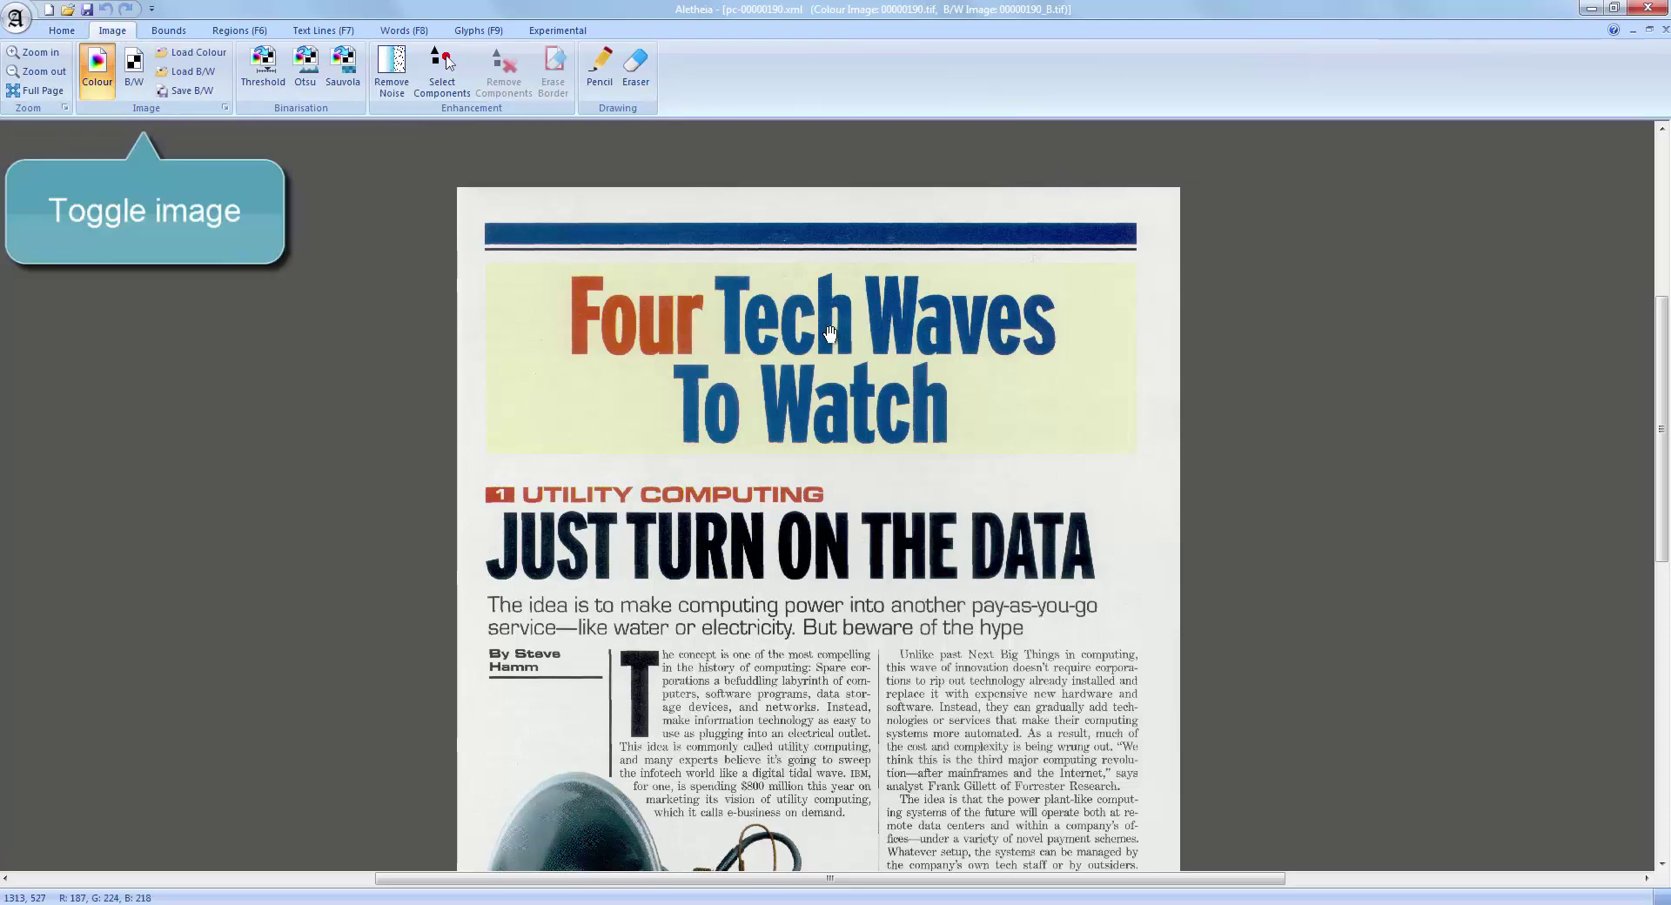
{"action": "scroll", "coordinate": [775, 456], "scroll_direction": "down", "scroll_amount": 1}
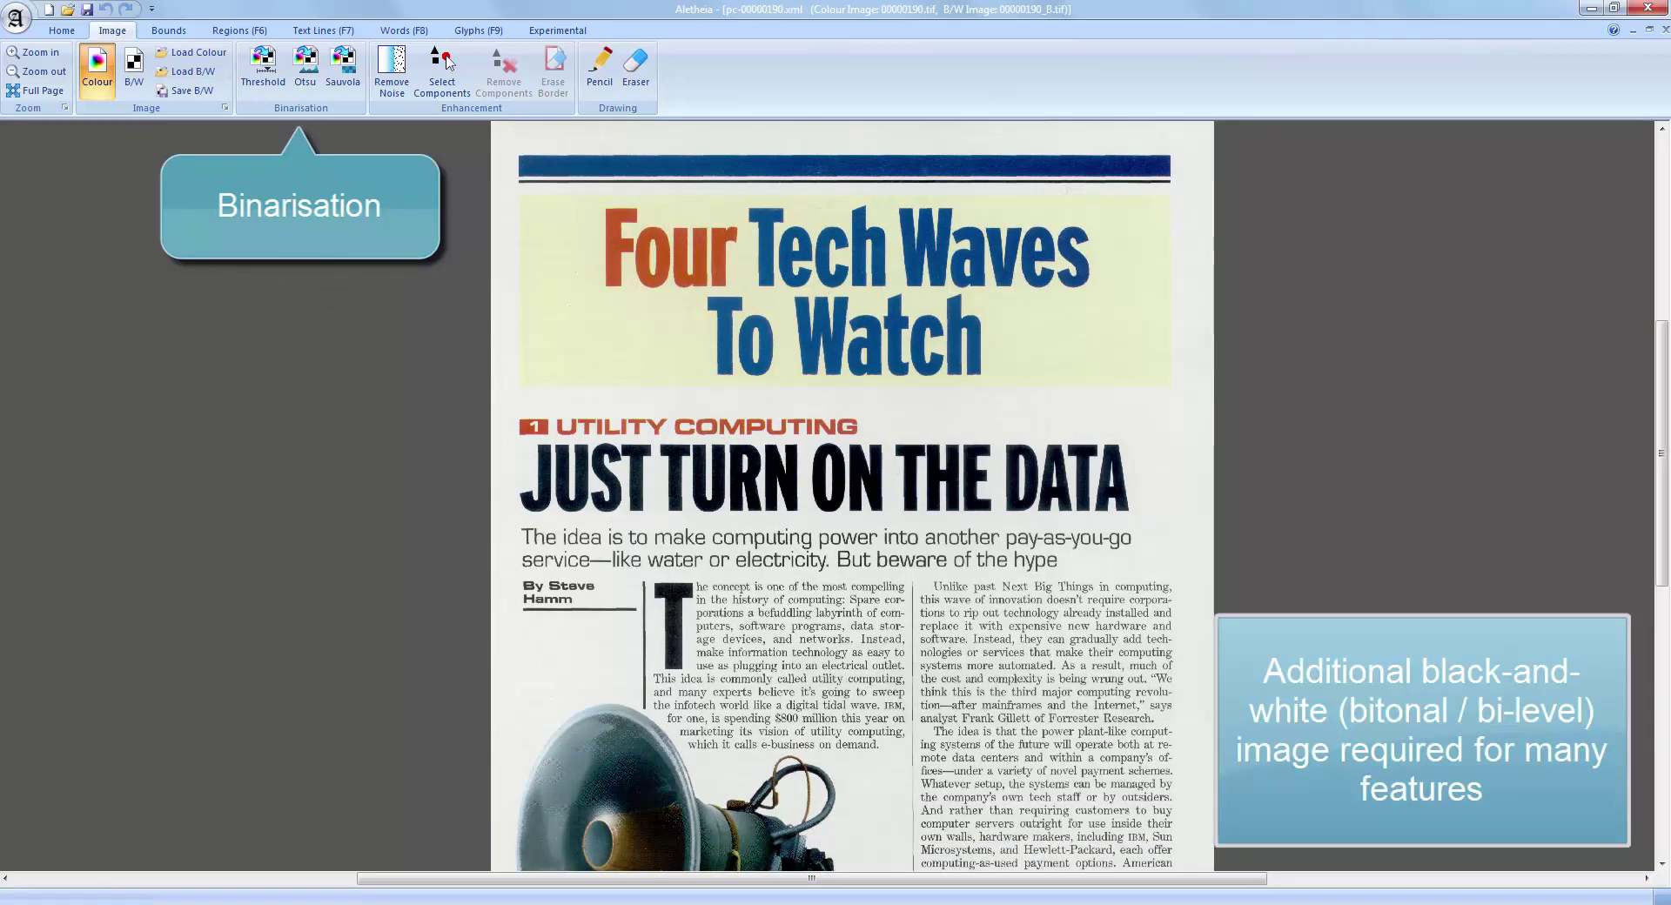
{"action": "left_click", "coordinate": [133, 70]}
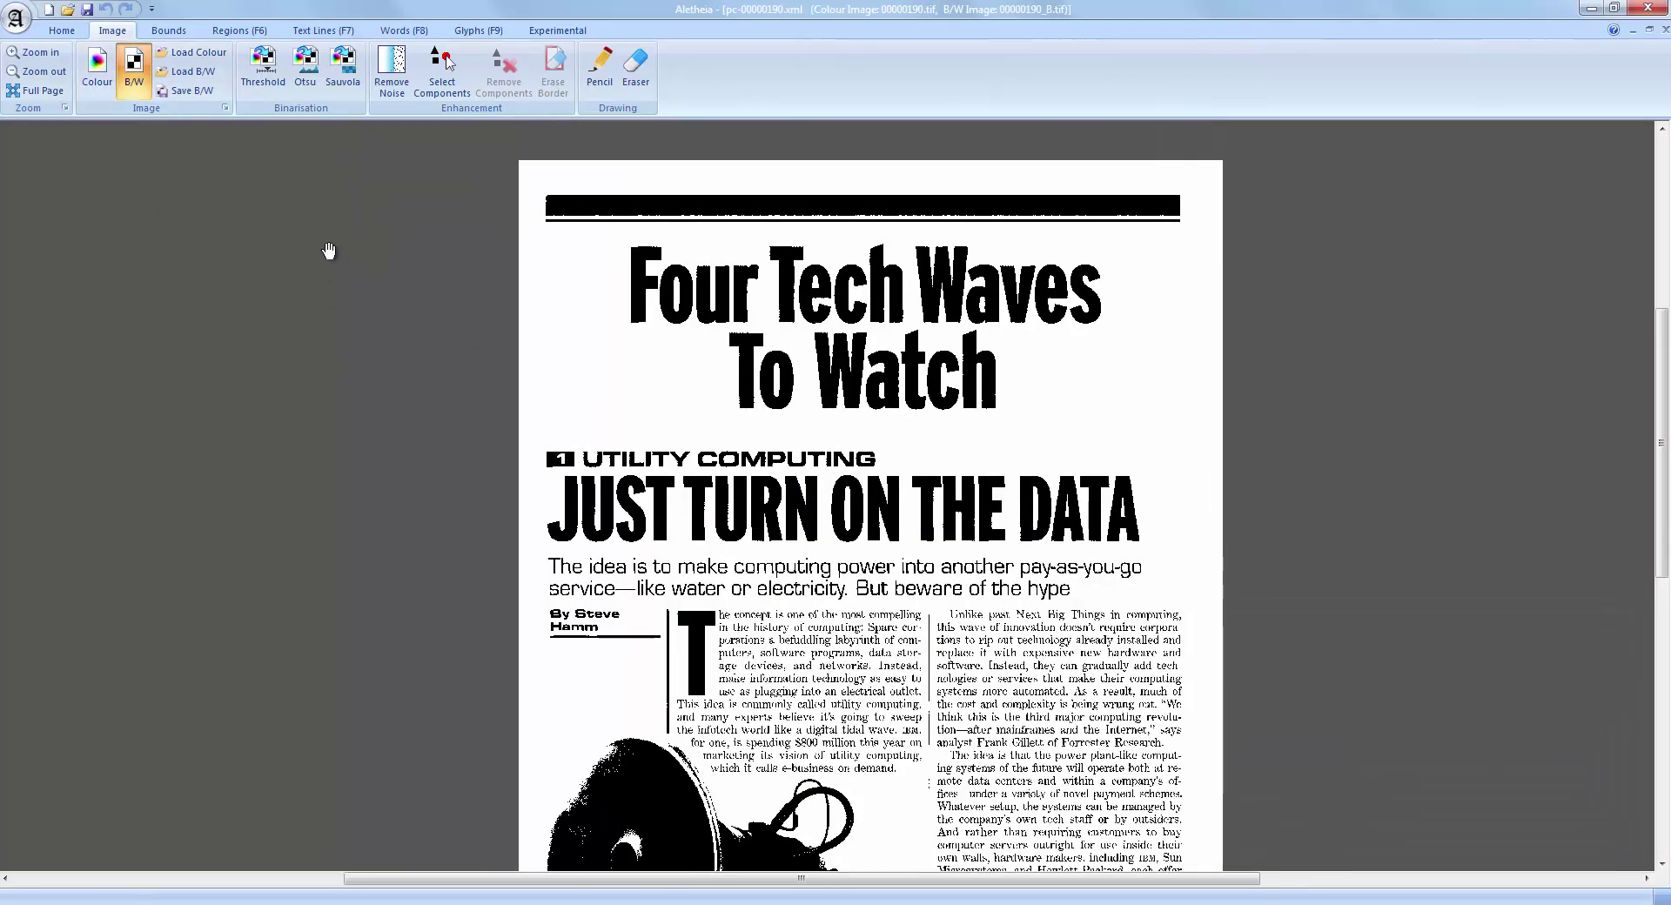
{"action": "left_click", "coordinate": [168, 32]}
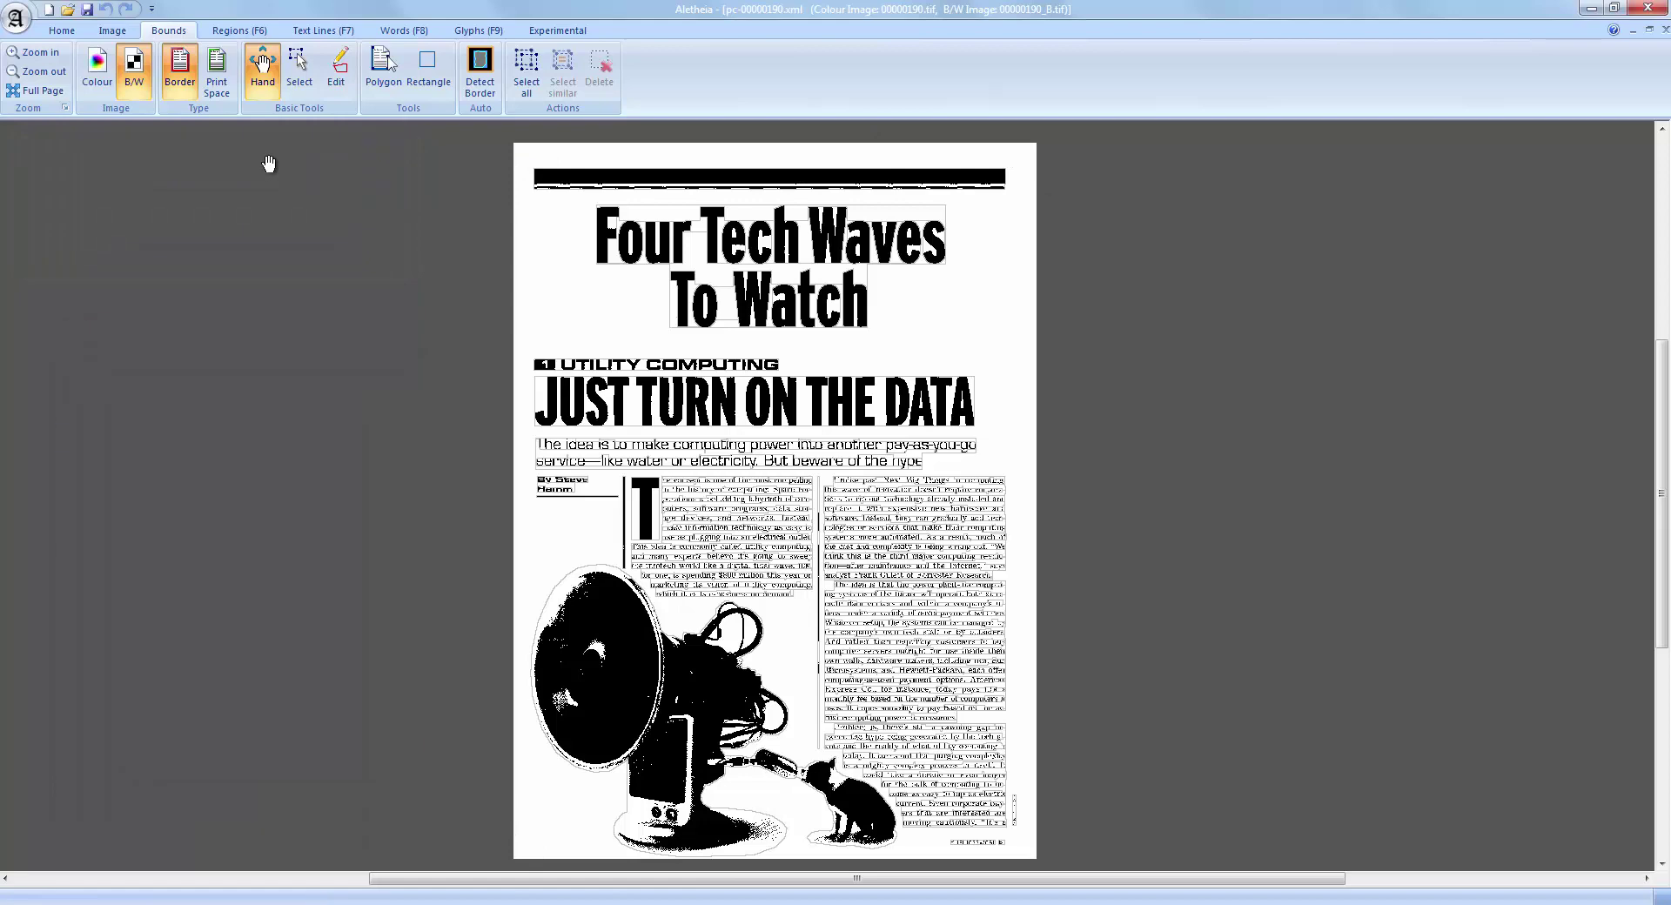
- Outline the layout regions and switch the page display back to the colour image
{"action": "left_click", "coordinate": [243, 32]}
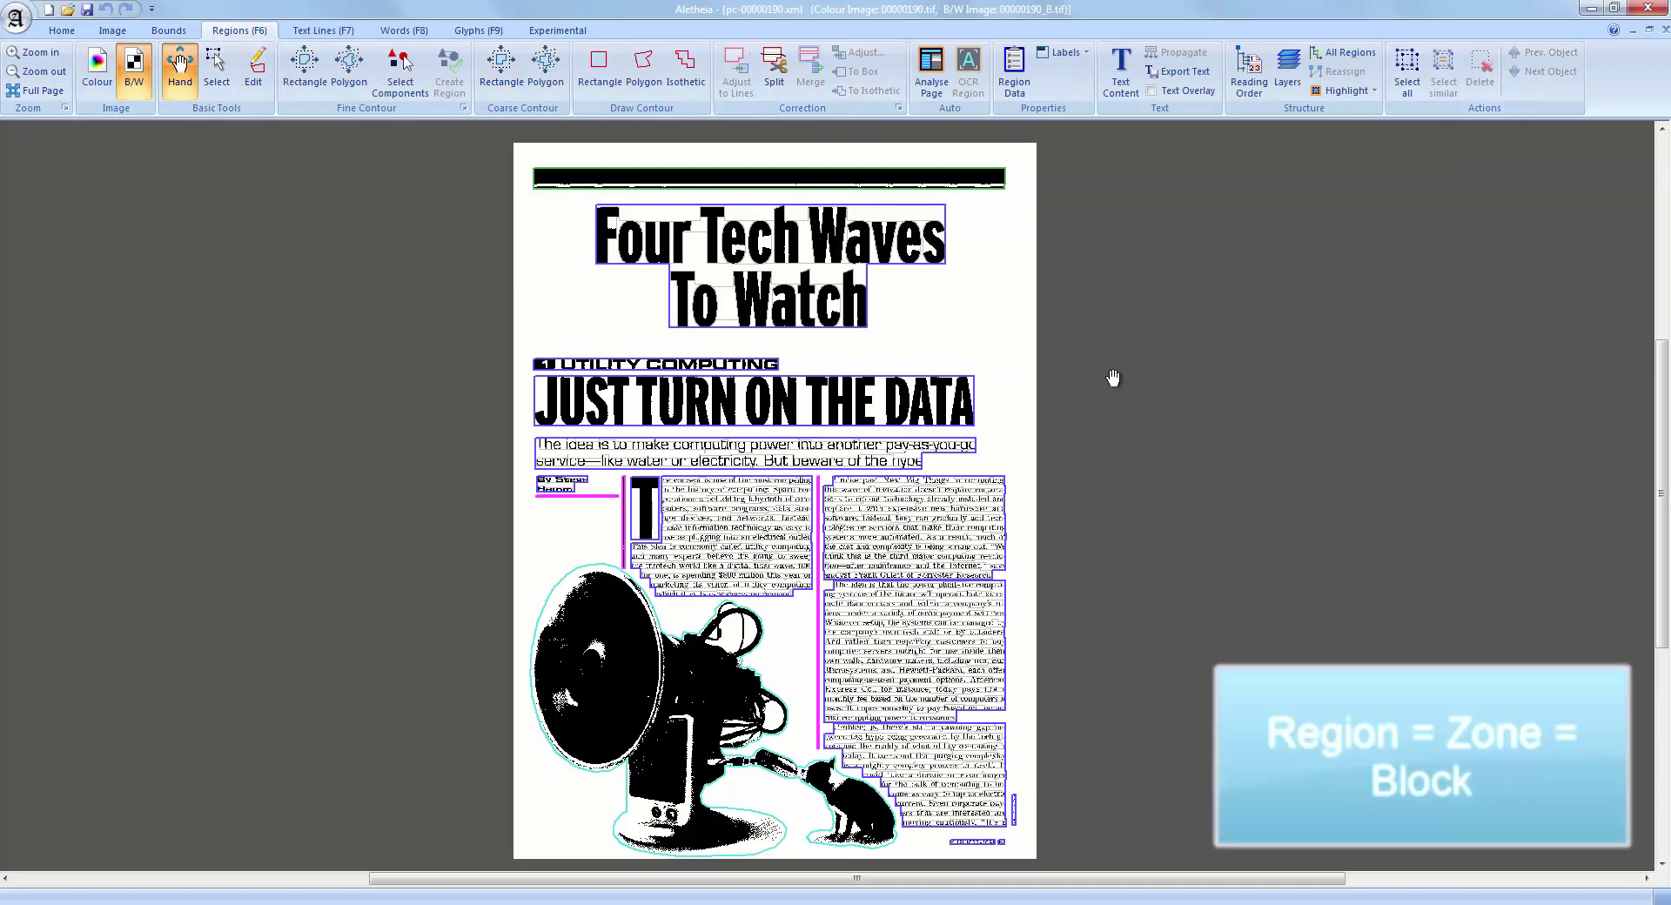
{"action": "left_click_drag", "start_coordinate": [944, 314], "coordinate": [968, 323]}
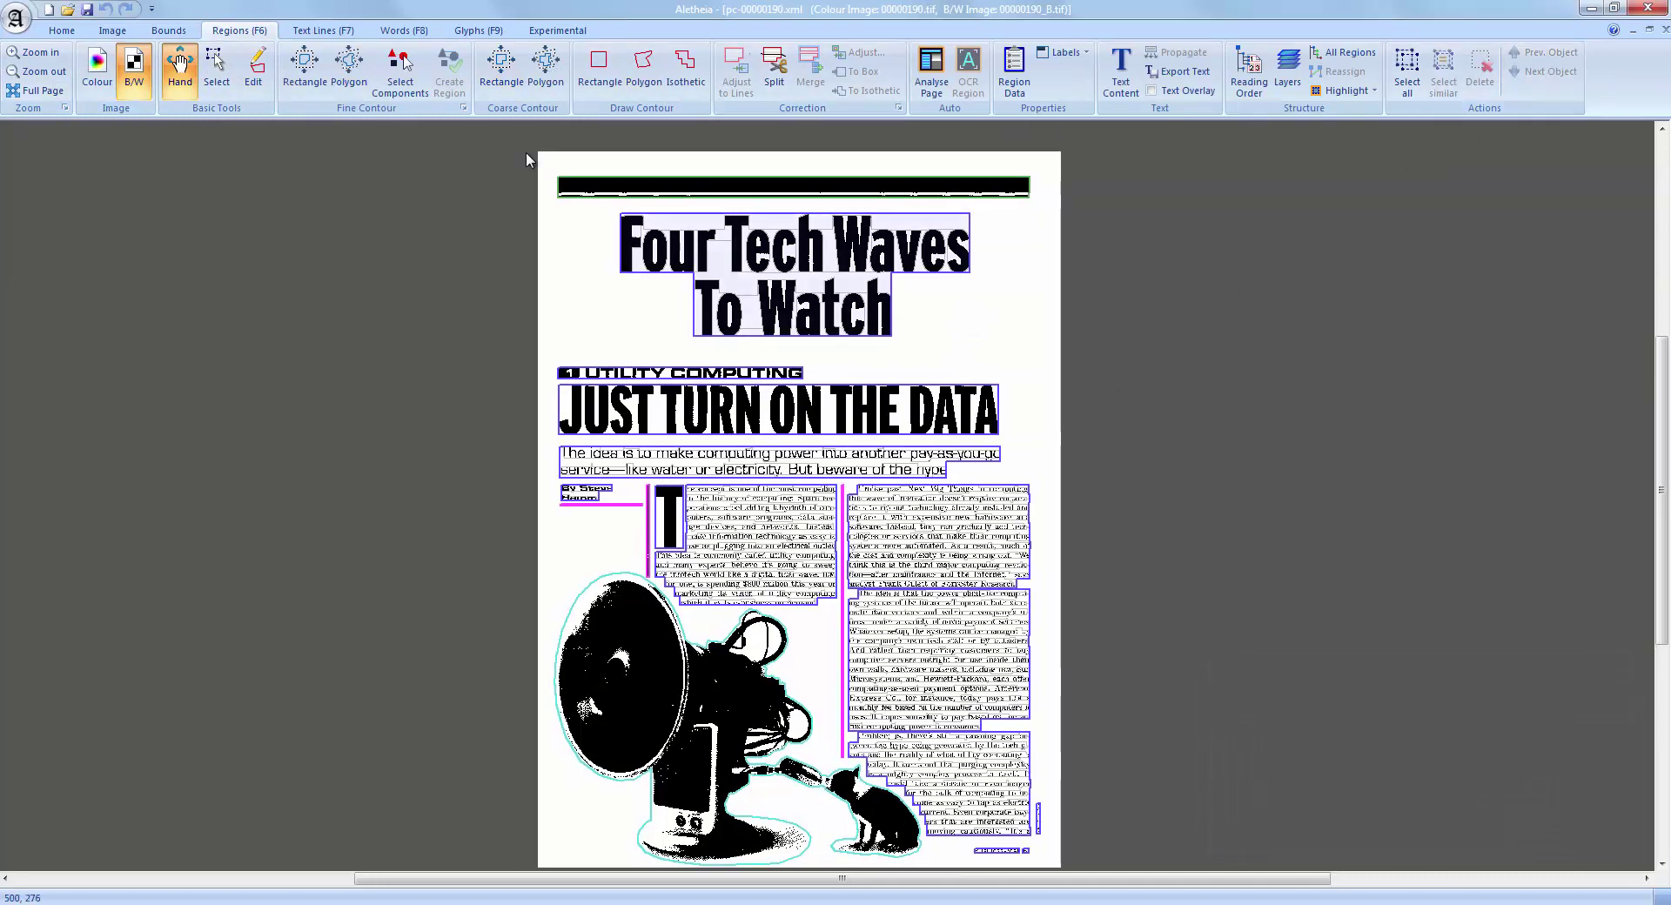
{"action": "left_click", "coordinate": [98, 73]}
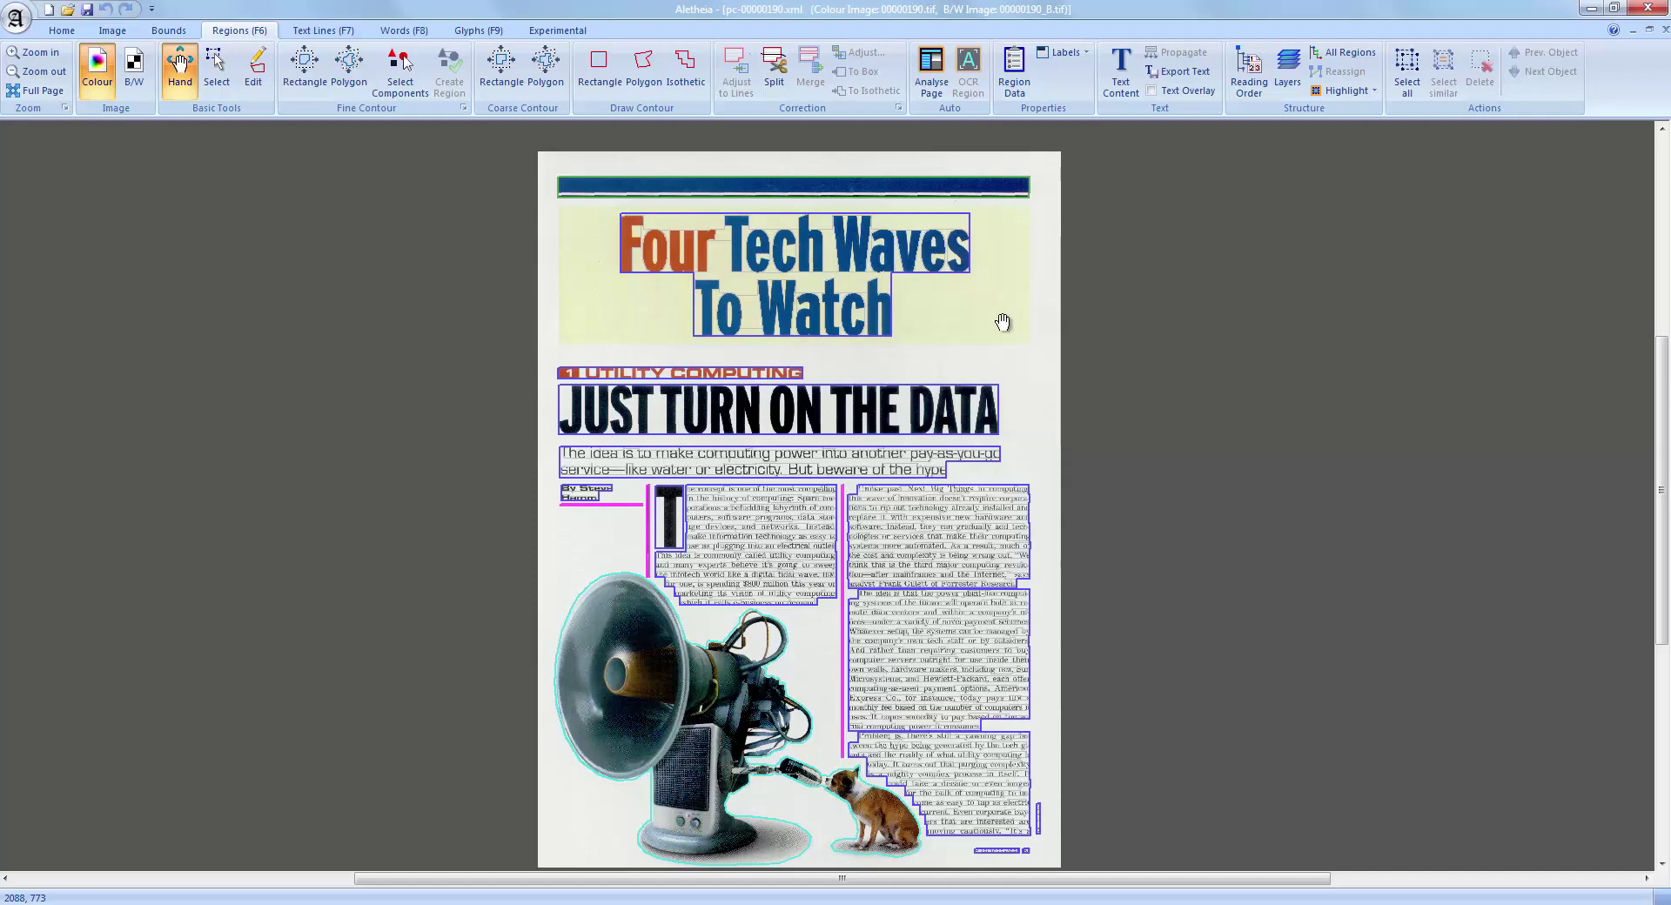
- Zoom and pan the colour page back to the Four Tech Waves To Watch headline and its regions
{"action": "scroll", "coordinate": [1002, 322], "scroll_direction": "down", "scroll_amount": 2}
{"action": "scroll", "coordinate": [560, 507], "scroll_direction": "up", "scroll_amount": 3}
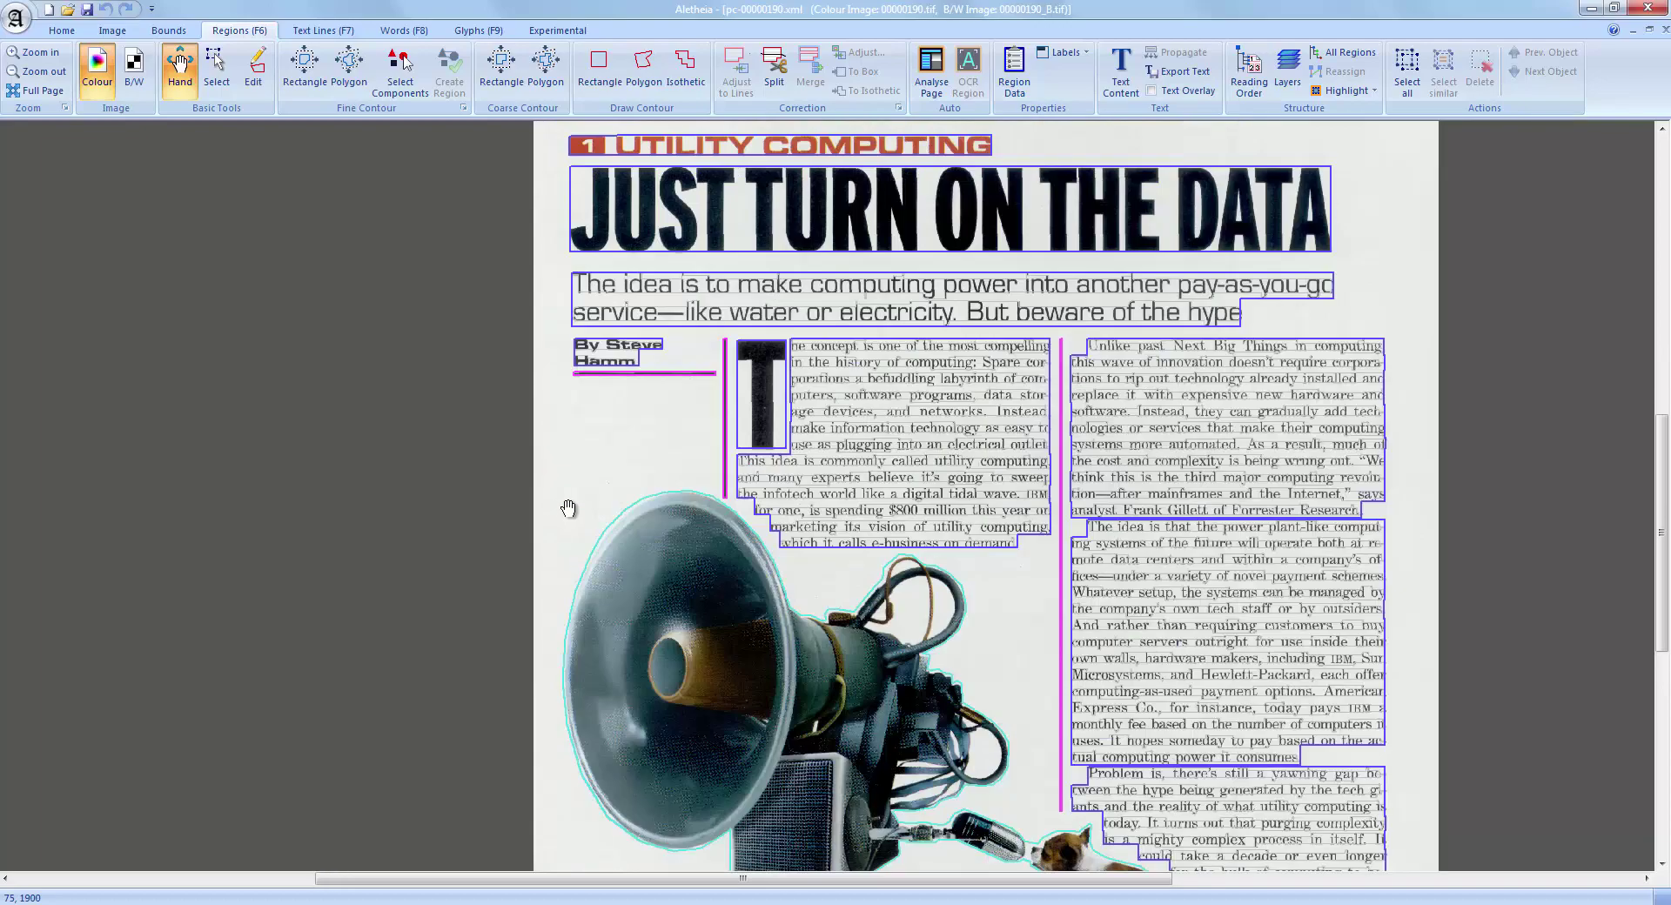
{"action": "scroll", "coordinate": [569, 508], "scroll_direction": "up", "scroll_amount": 1}
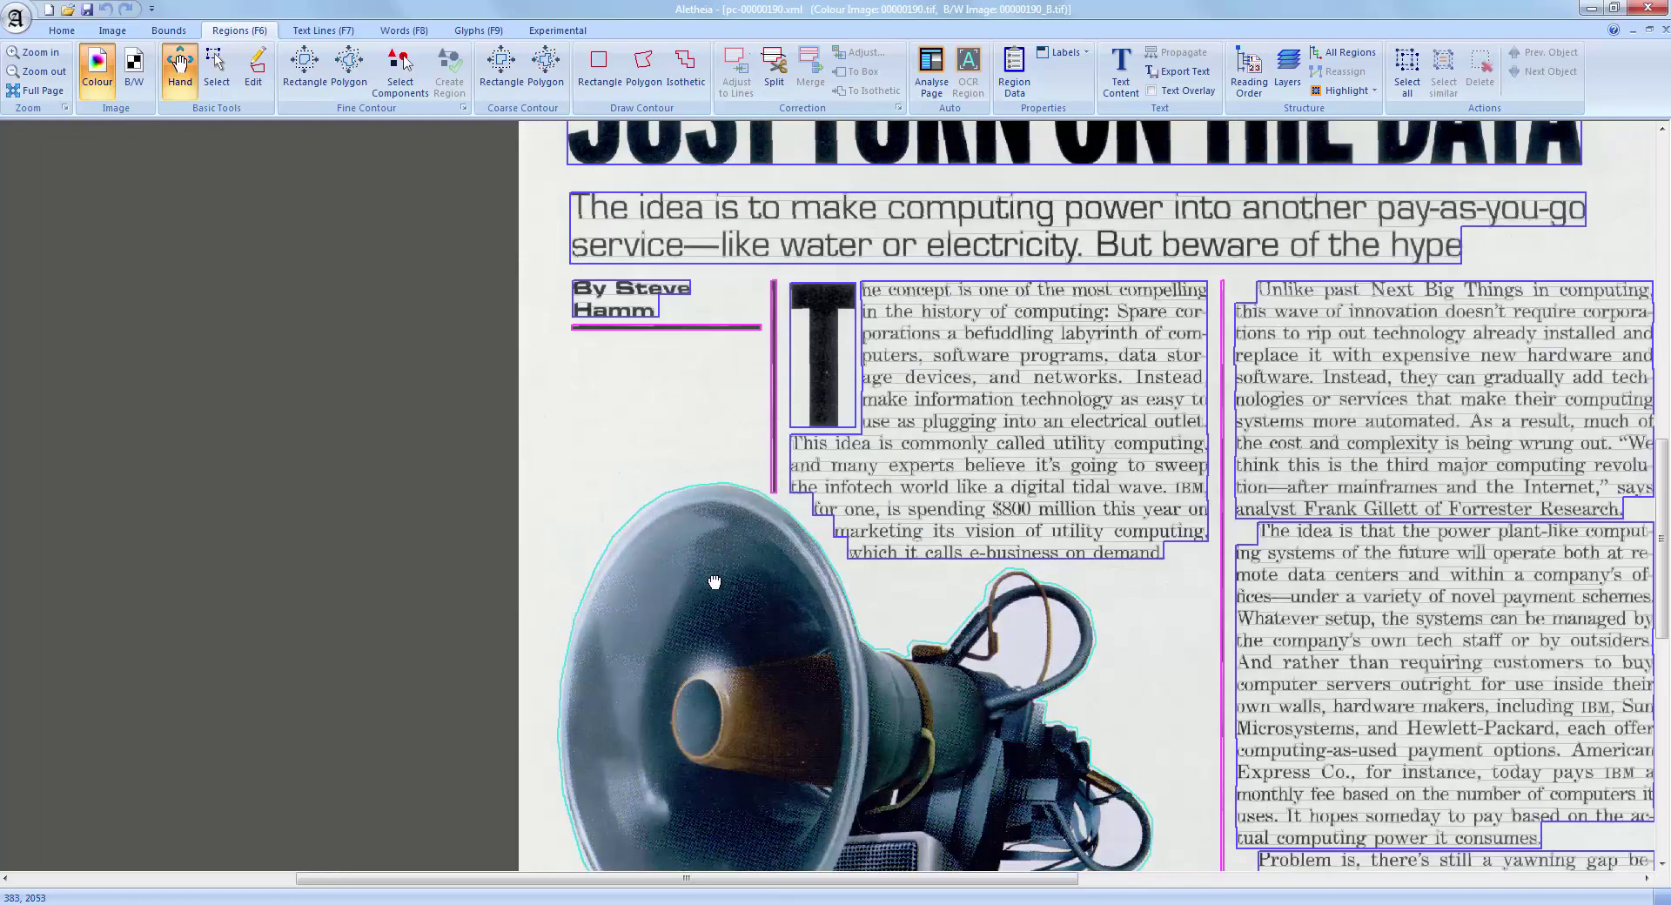
{"action": "scroll", "coordinate": [679, 508], "scroll_direction": "down", "scroll_amount": 1}
{"action": "scroll", "coordinate": [679, 507], "scroll_direction": "up", "scroll_amount": 2}
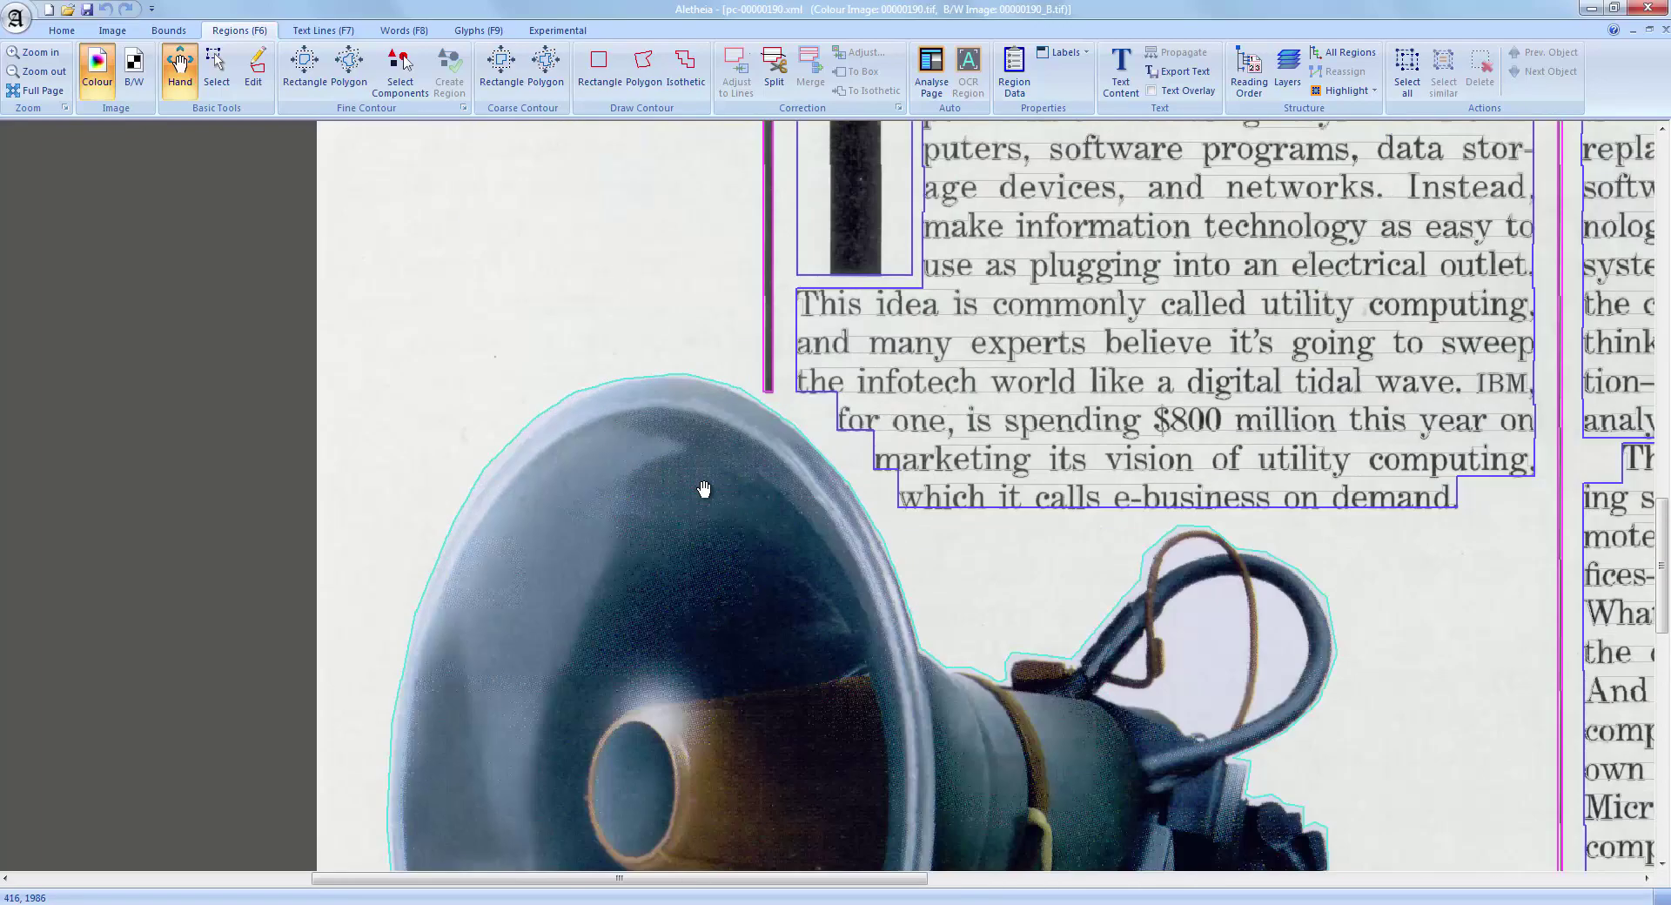
{"action": "scroll", "coordinate": [963, 552], "scroll_direction": "down", "scroll_amount": 3}
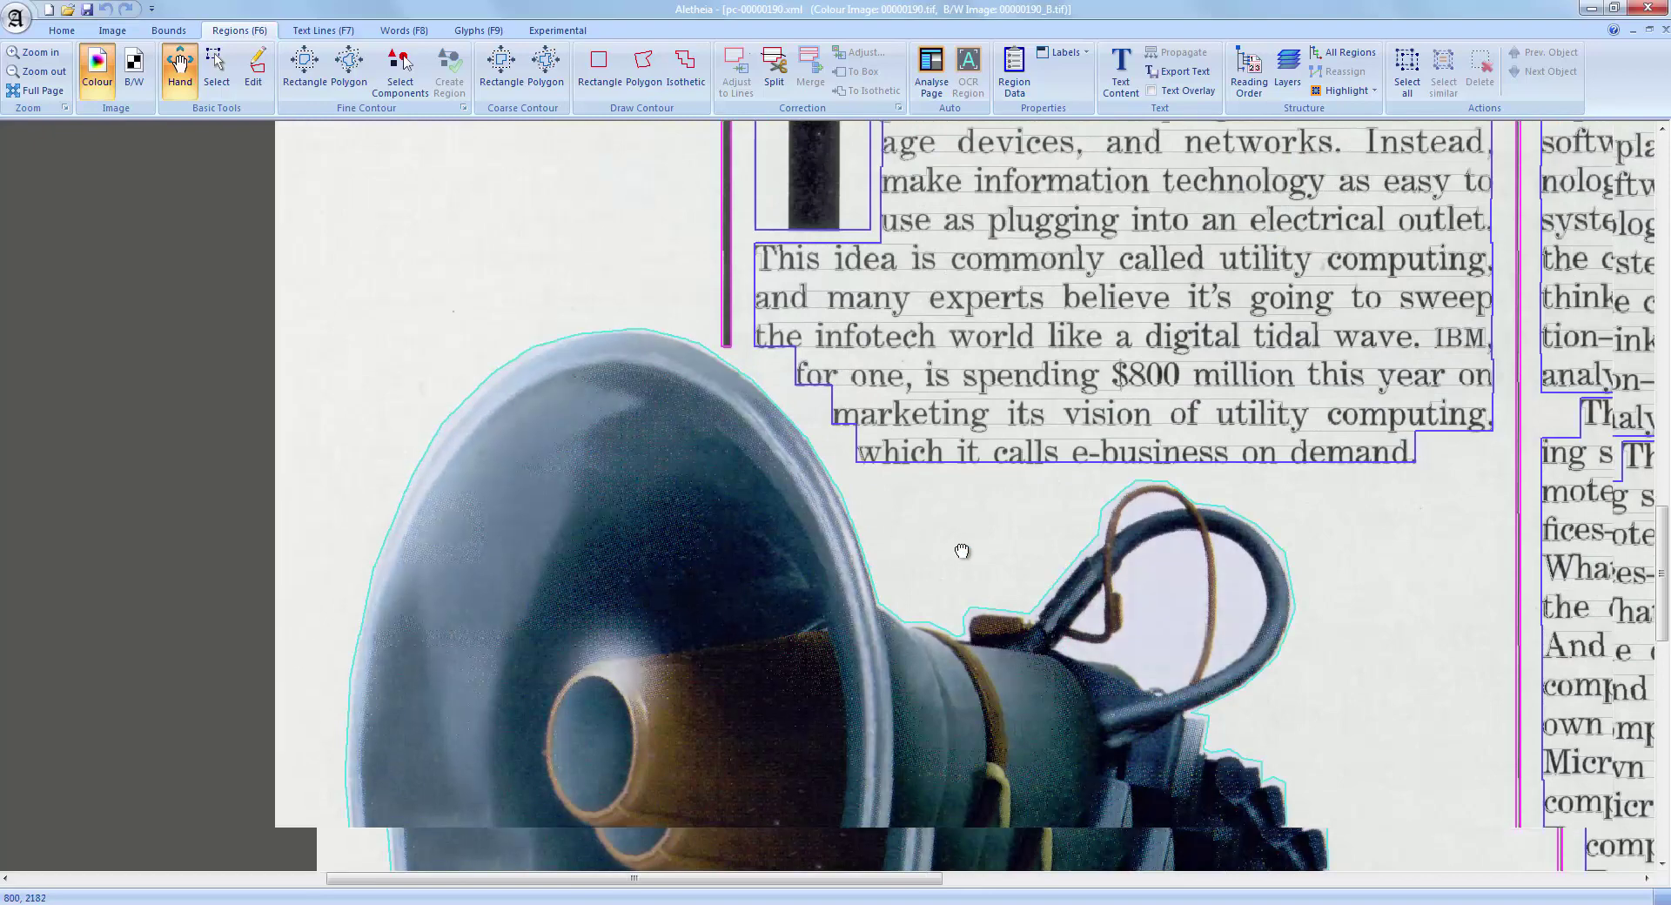
{"action": "scroll", "coordinate": [906, 477], "scroll_direction": "up", "scroll_amount": 4}
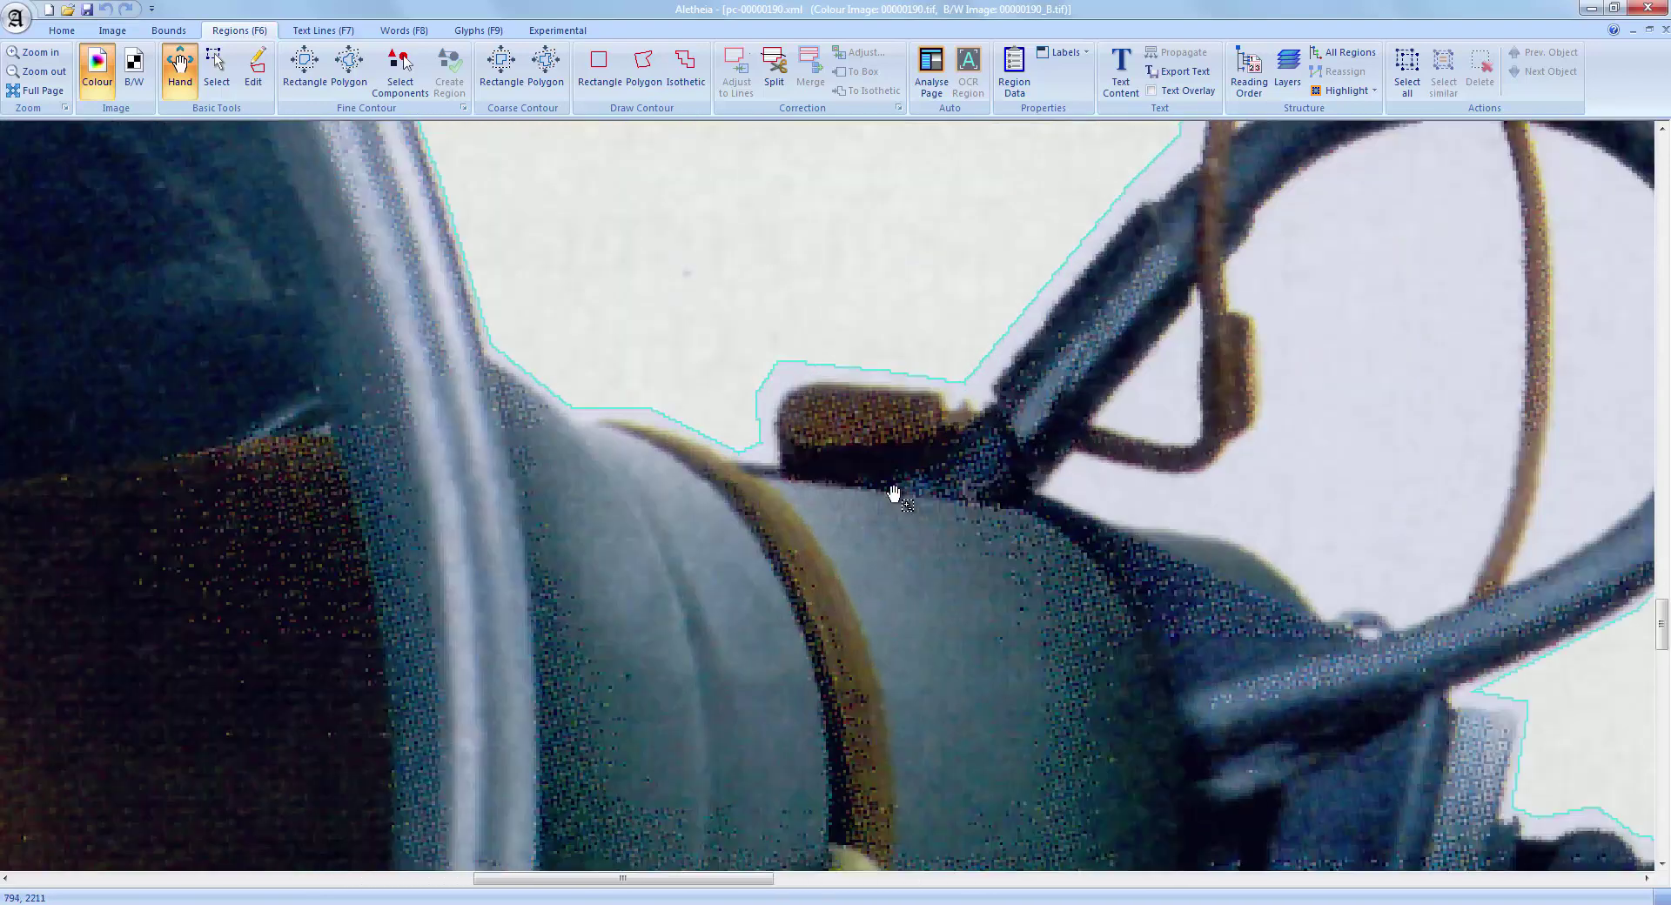
{"action": "left_click_drag", "start_coordinate": [1047, 345], "coordinate": [633, 693]}
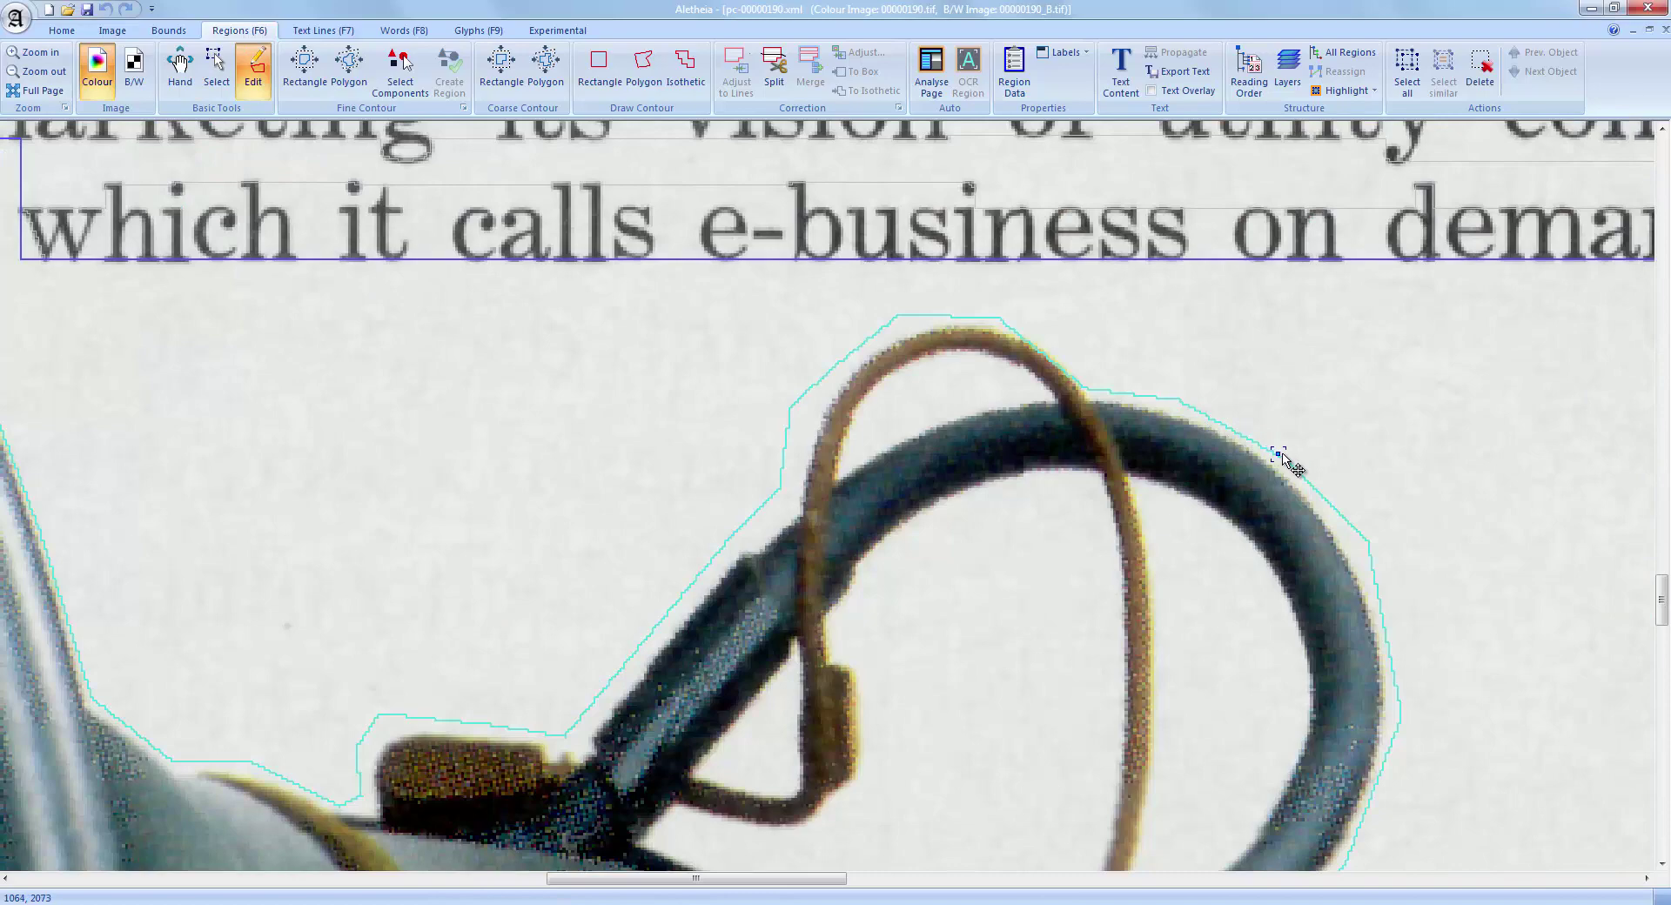
{"action": "scroll", "coordinate": [1297, 457], "scroll_direction": "down", "scroll_amount": 4}
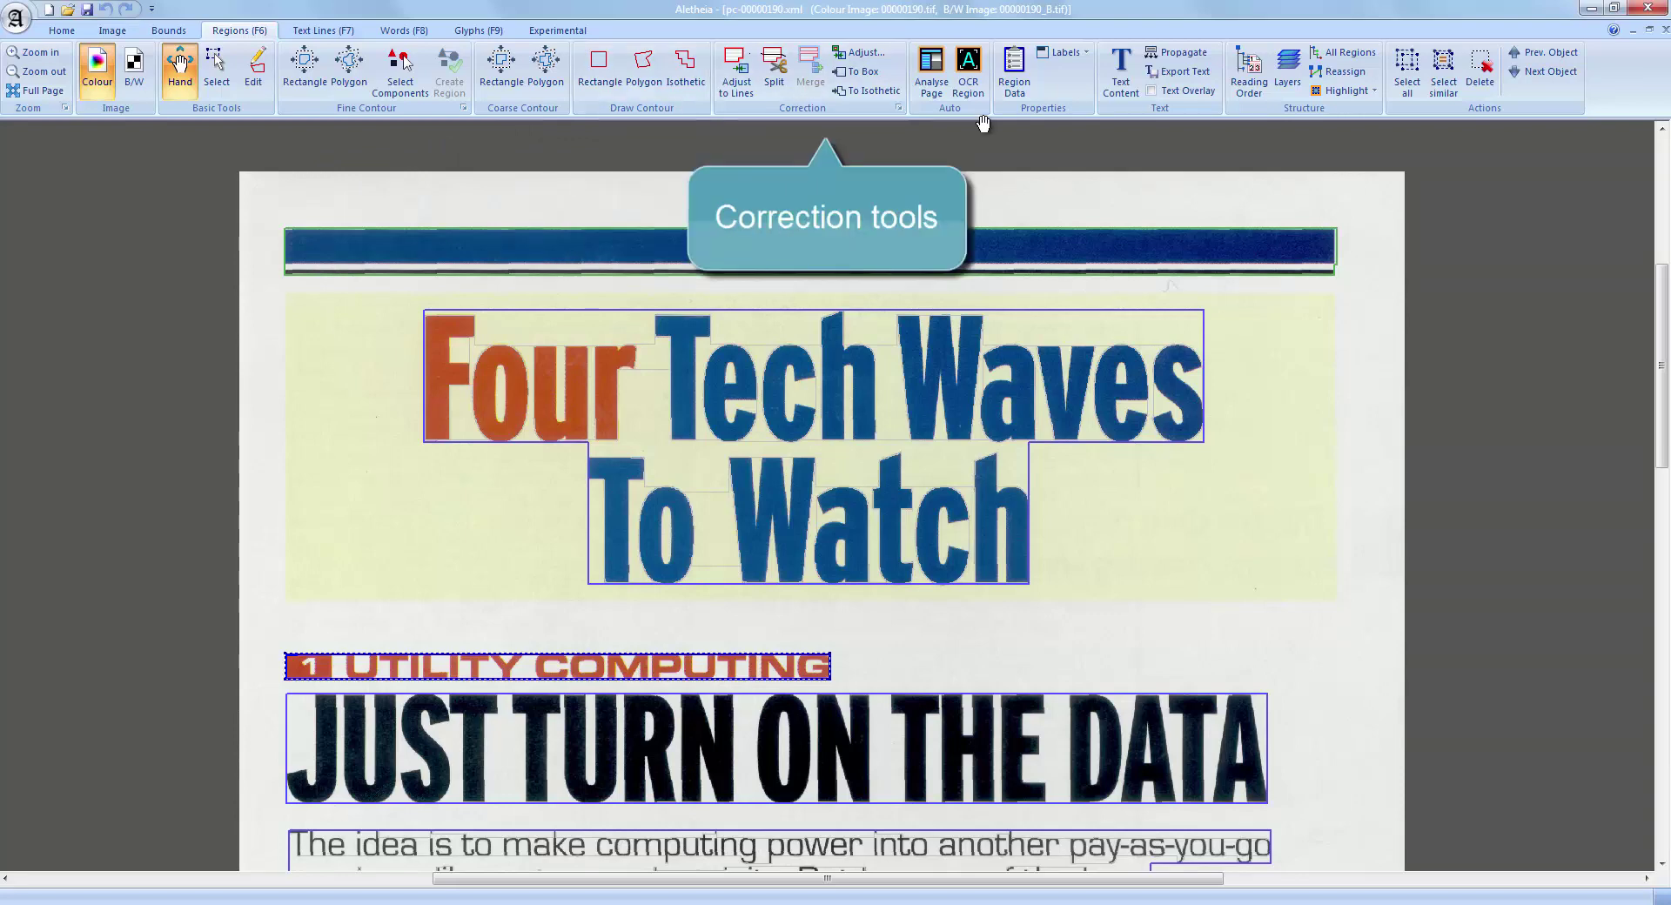
{"action": "left_click", "coordinate": [1052, 363]}
{"action": "left_click", "coordinate": [1015, 71]}
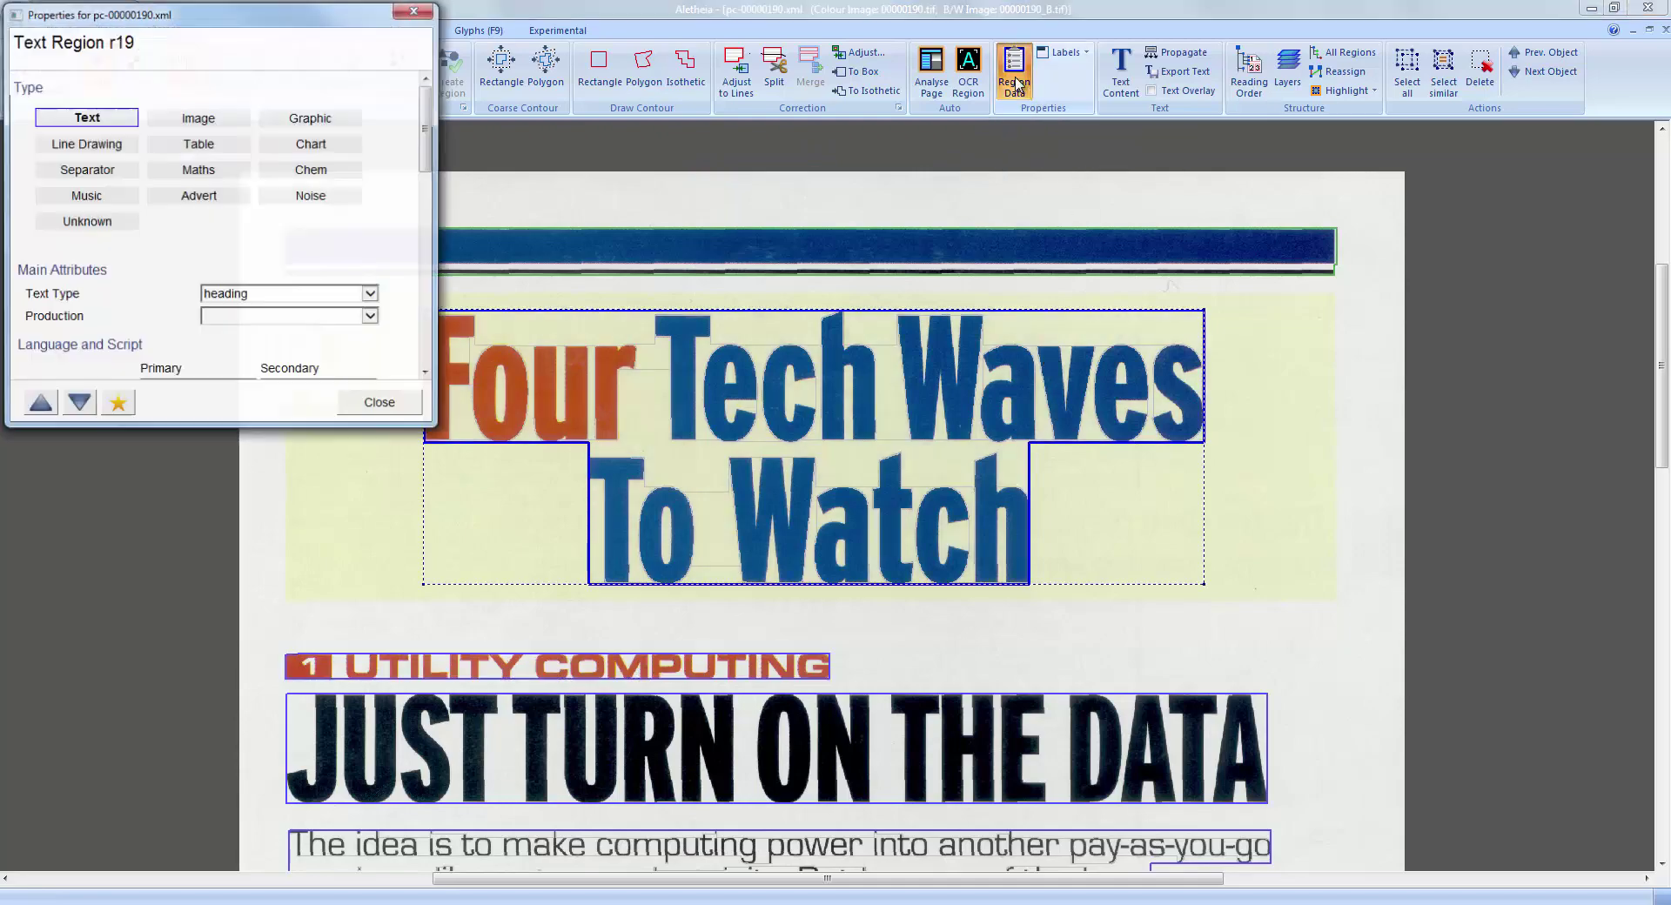
{"action": "left_click_drag", "start_coordinate": [378, 17], "coordinate": [1144, 259]}
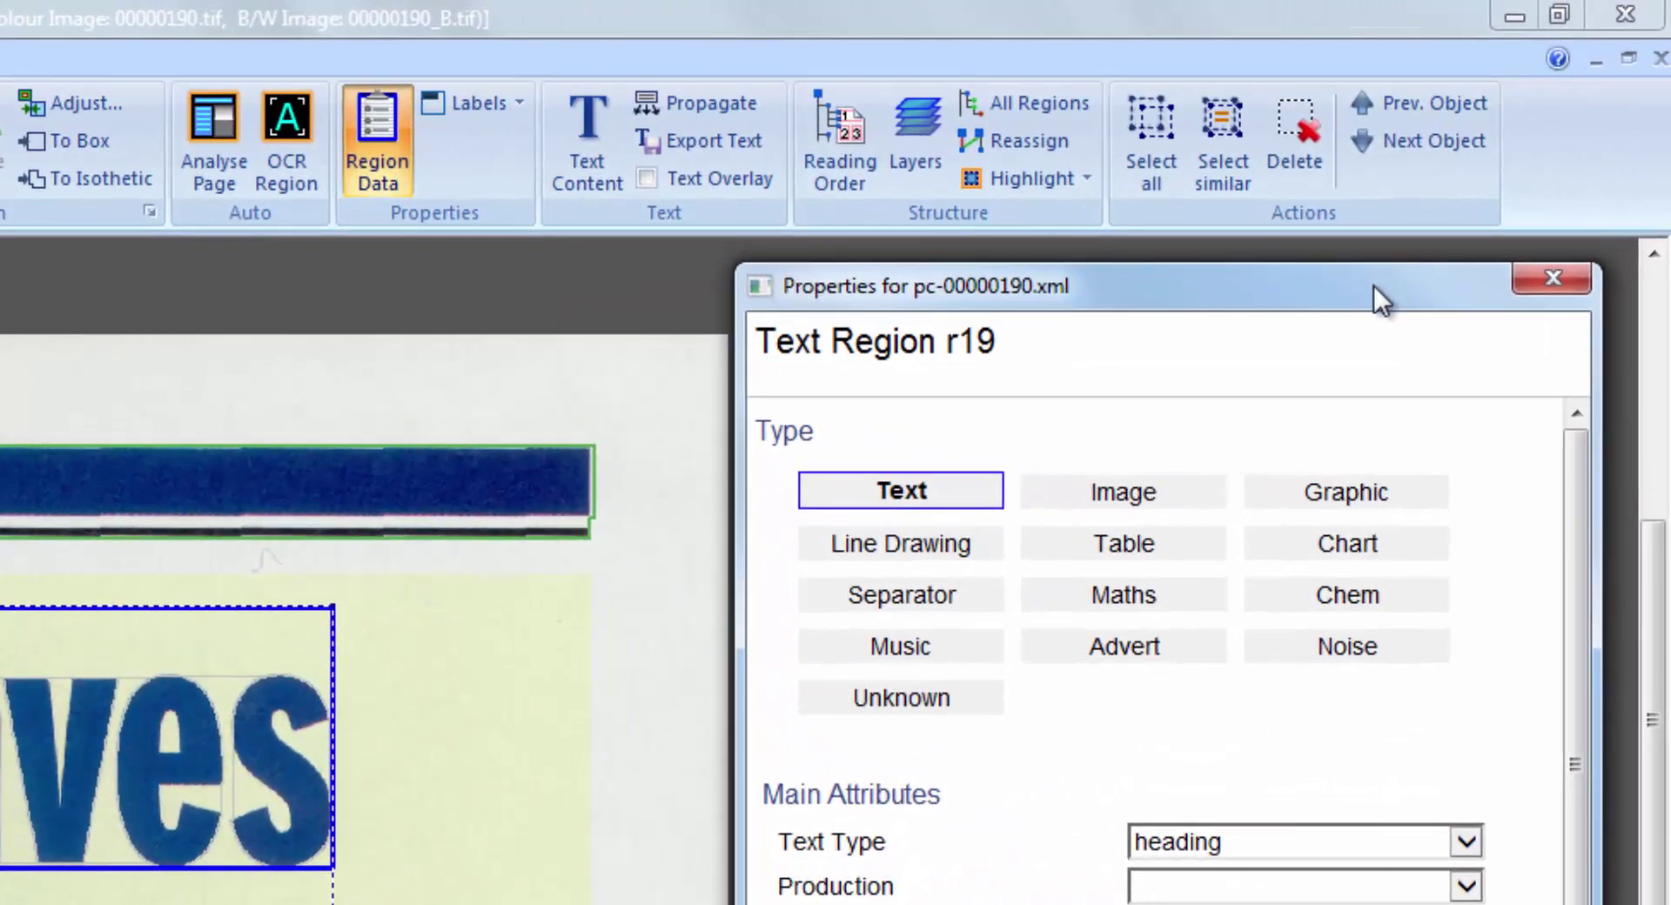
{"action": "left_click_drag", "start_coordinate": [1374, 285], "coordinate": [1407, 274]}
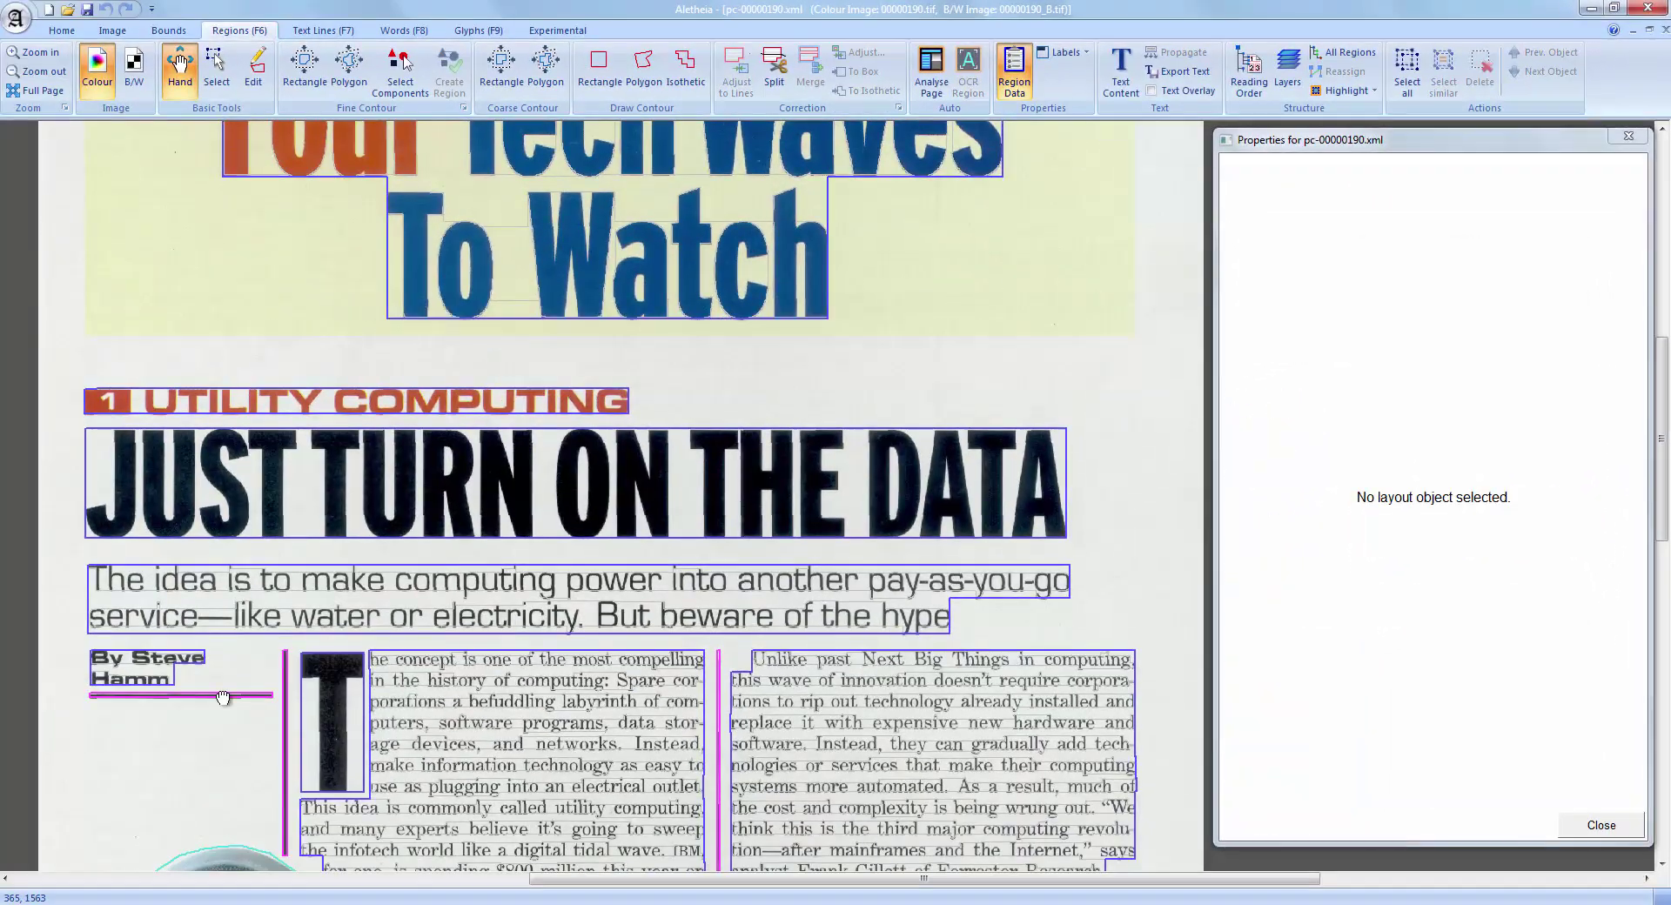
{"action": "left_click", "coordinate": [224, 706]}
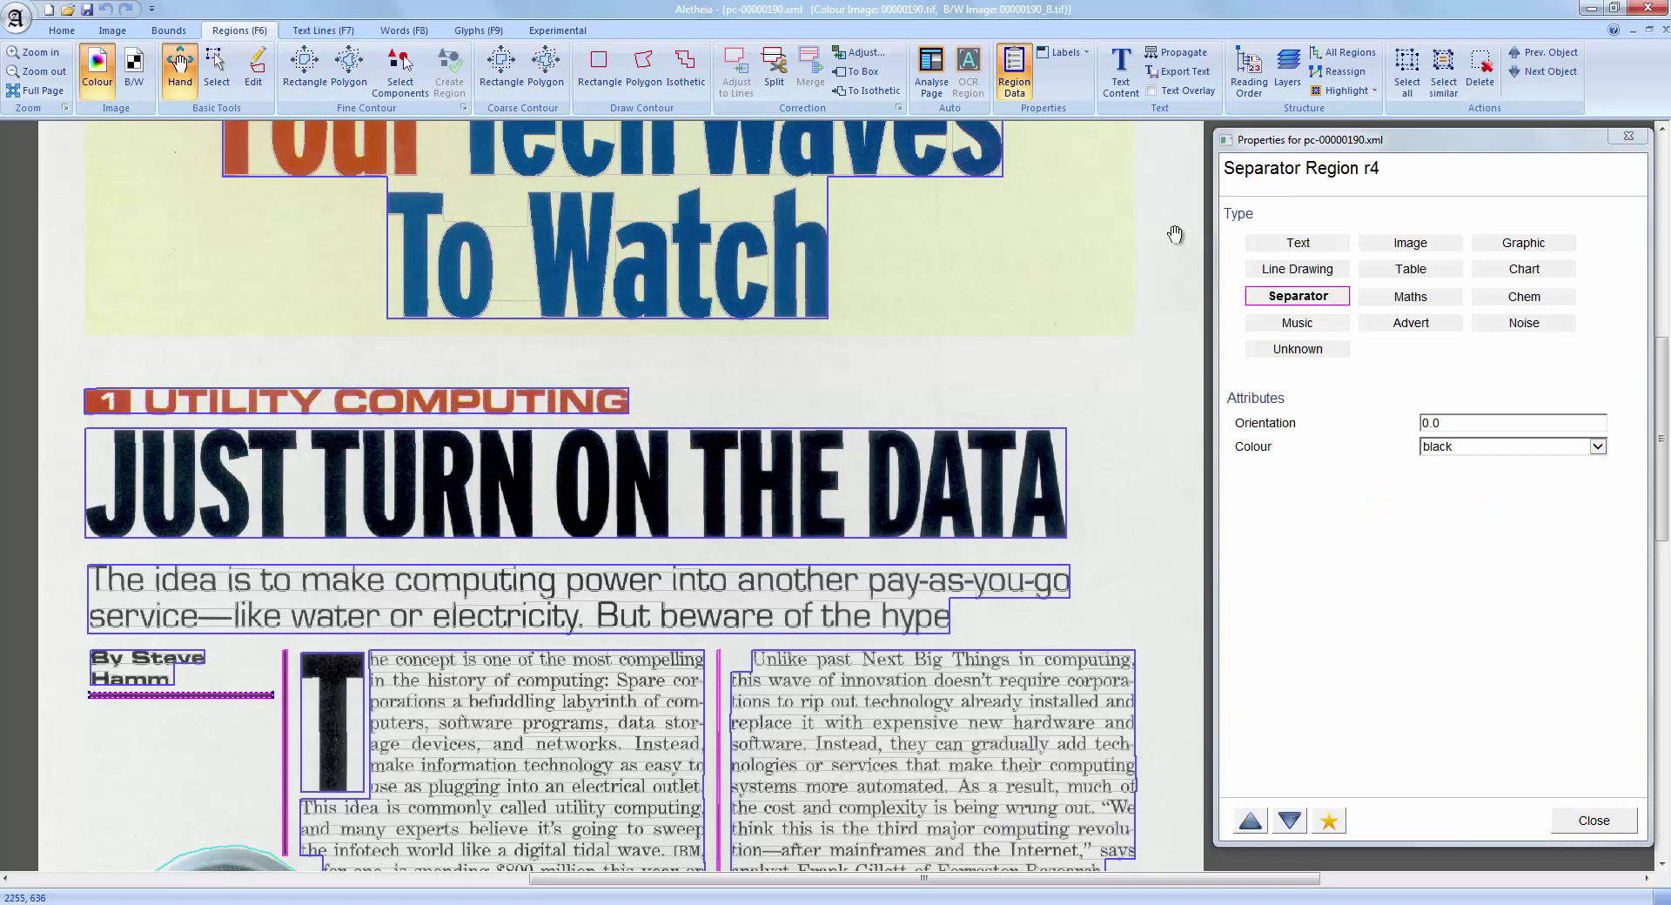
{"action": "left_click_drag", "start_coordinate": [1168, 232], "coordinate": [1175, 444]}
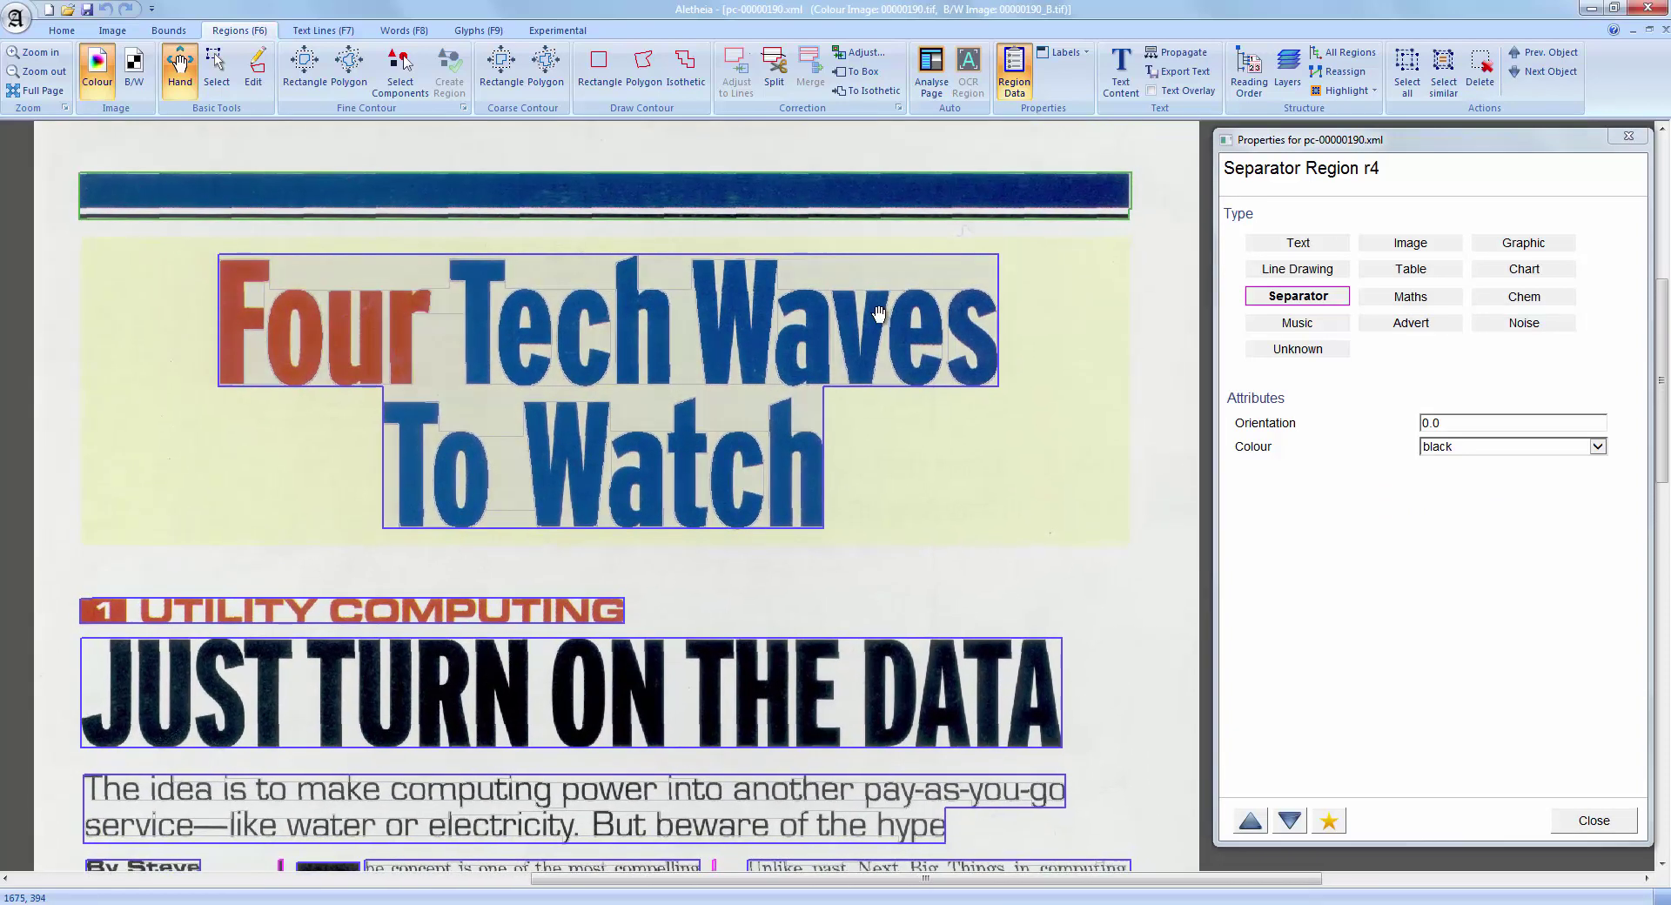
{"action": "left_click", "coordinate": [879, 314]}
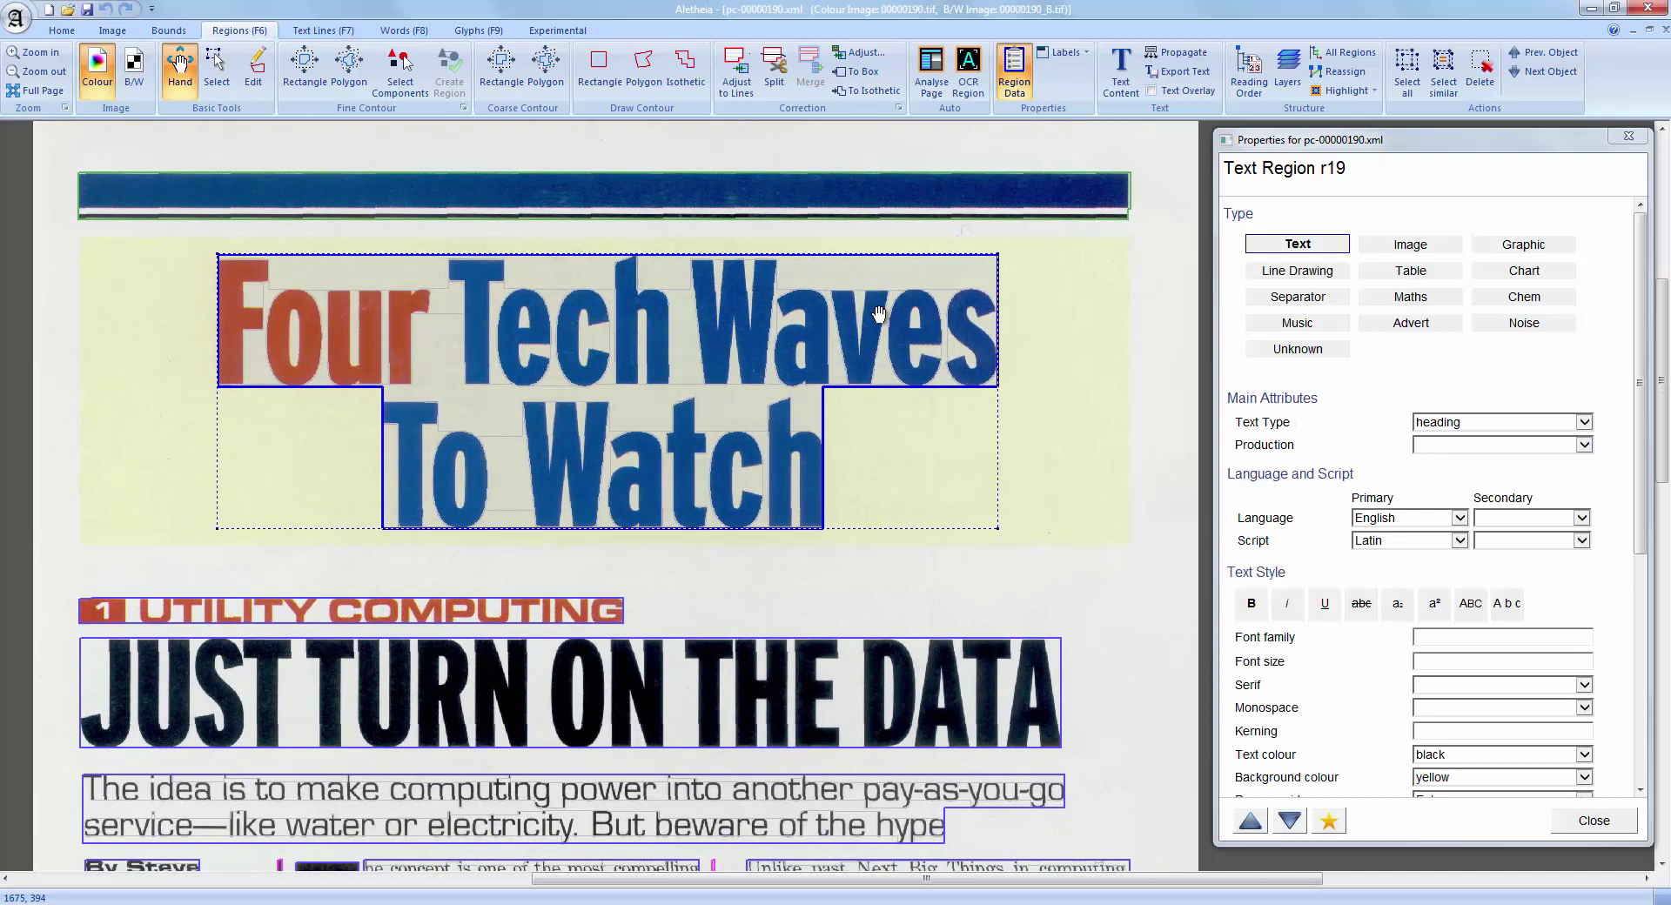
{"action": "left_click", "coordinate": [1437, 423]}
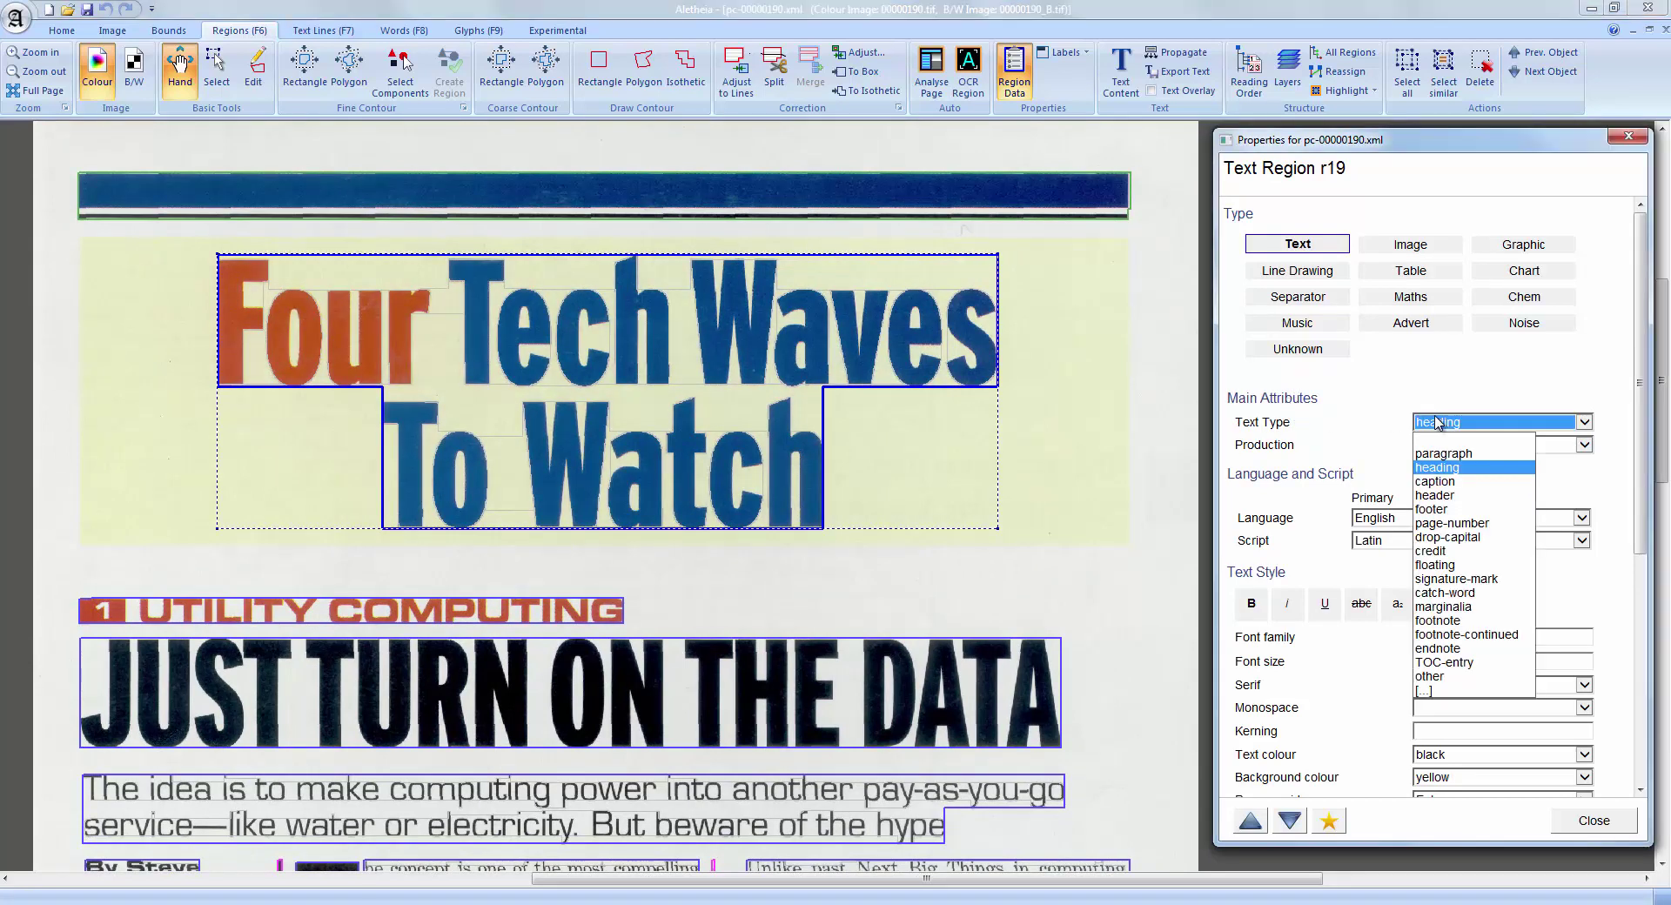
{"action": "left_click", "coordinate": [1387, 406]}
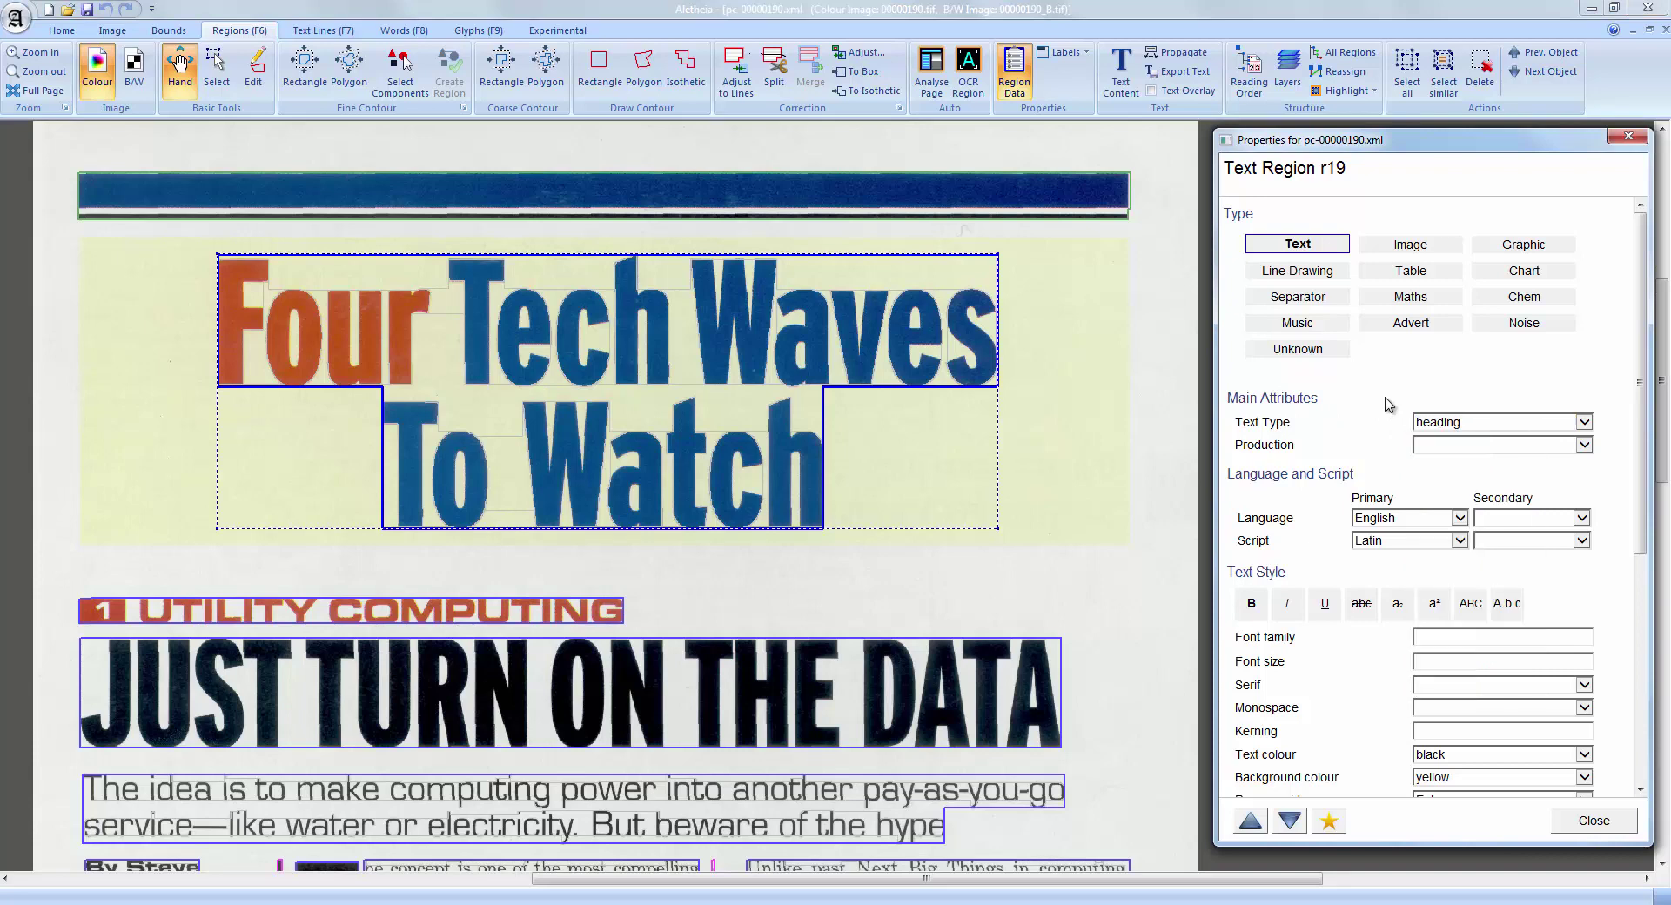
{"action": "left_click", "coordinate": [1628, 136]}
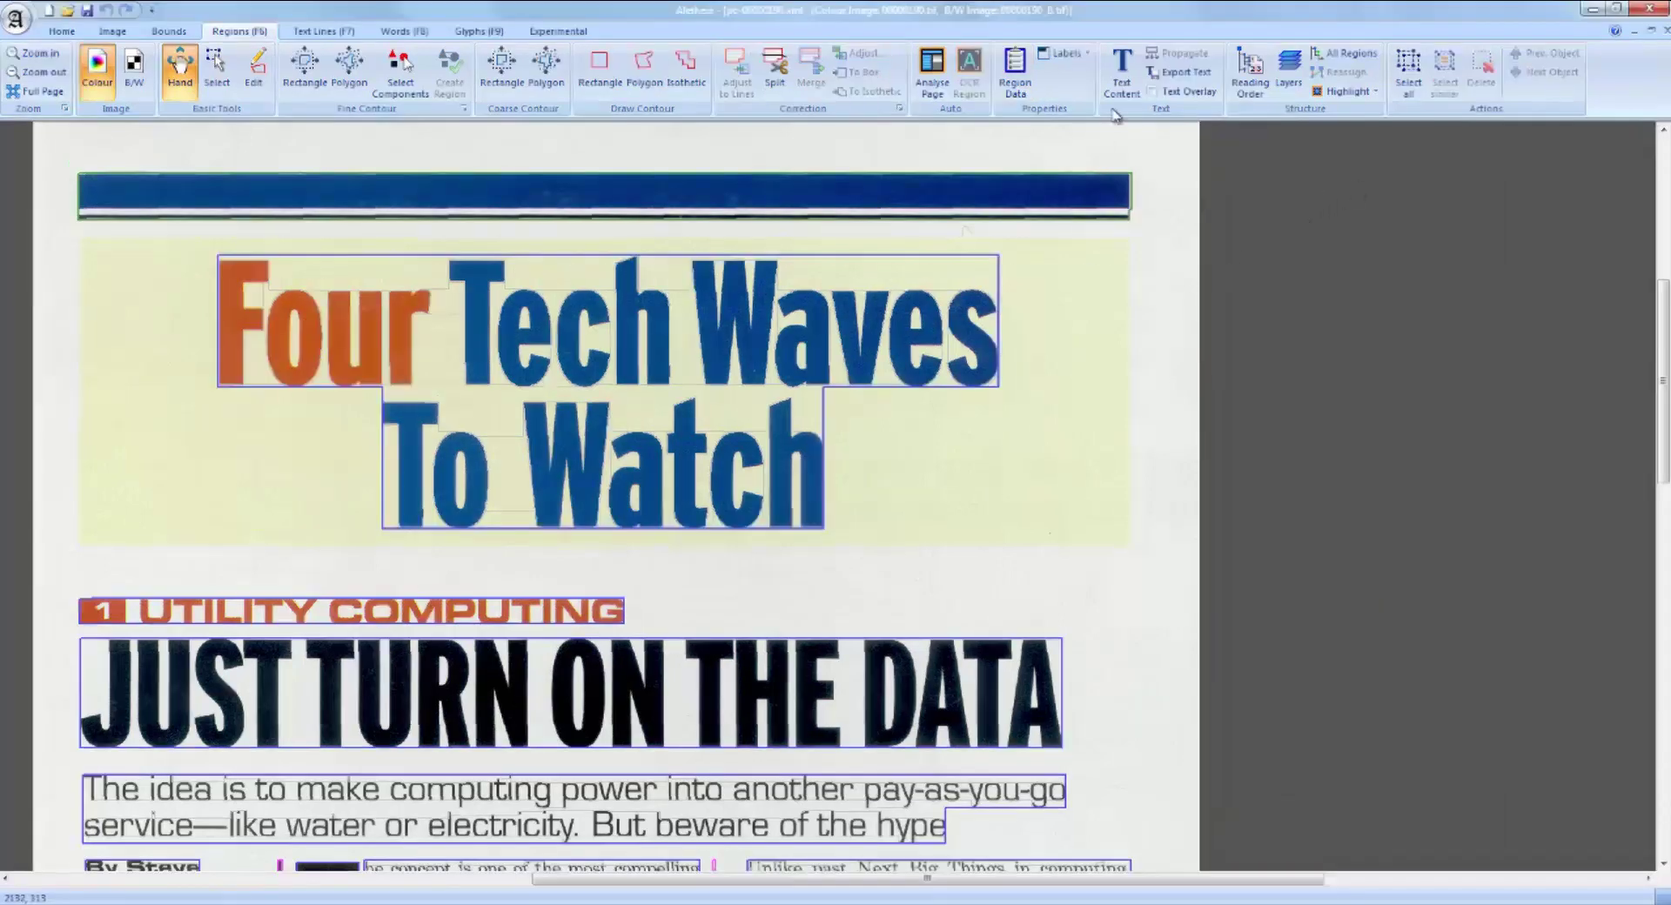
{"action": "left_click", "coordinate": [1121, 69]}
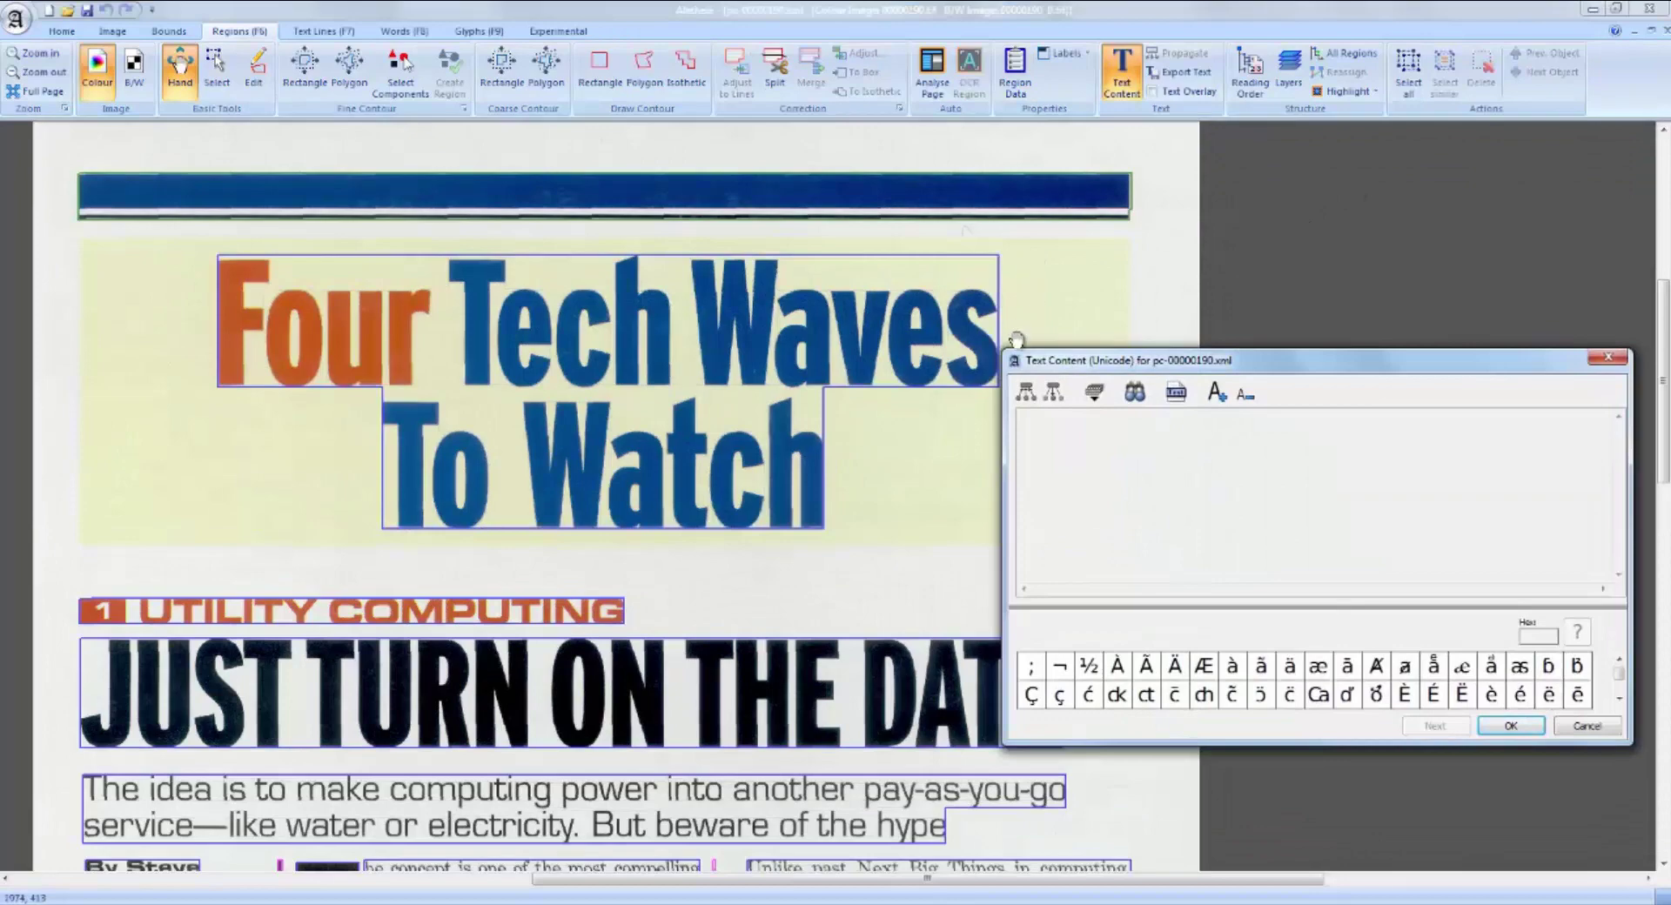
{"action": "left_click_drag", "start_coordinate": [1003, 352], "coordinate": [1099, 263]}
{"action": "left_click", "coordinate": [862, 298]}
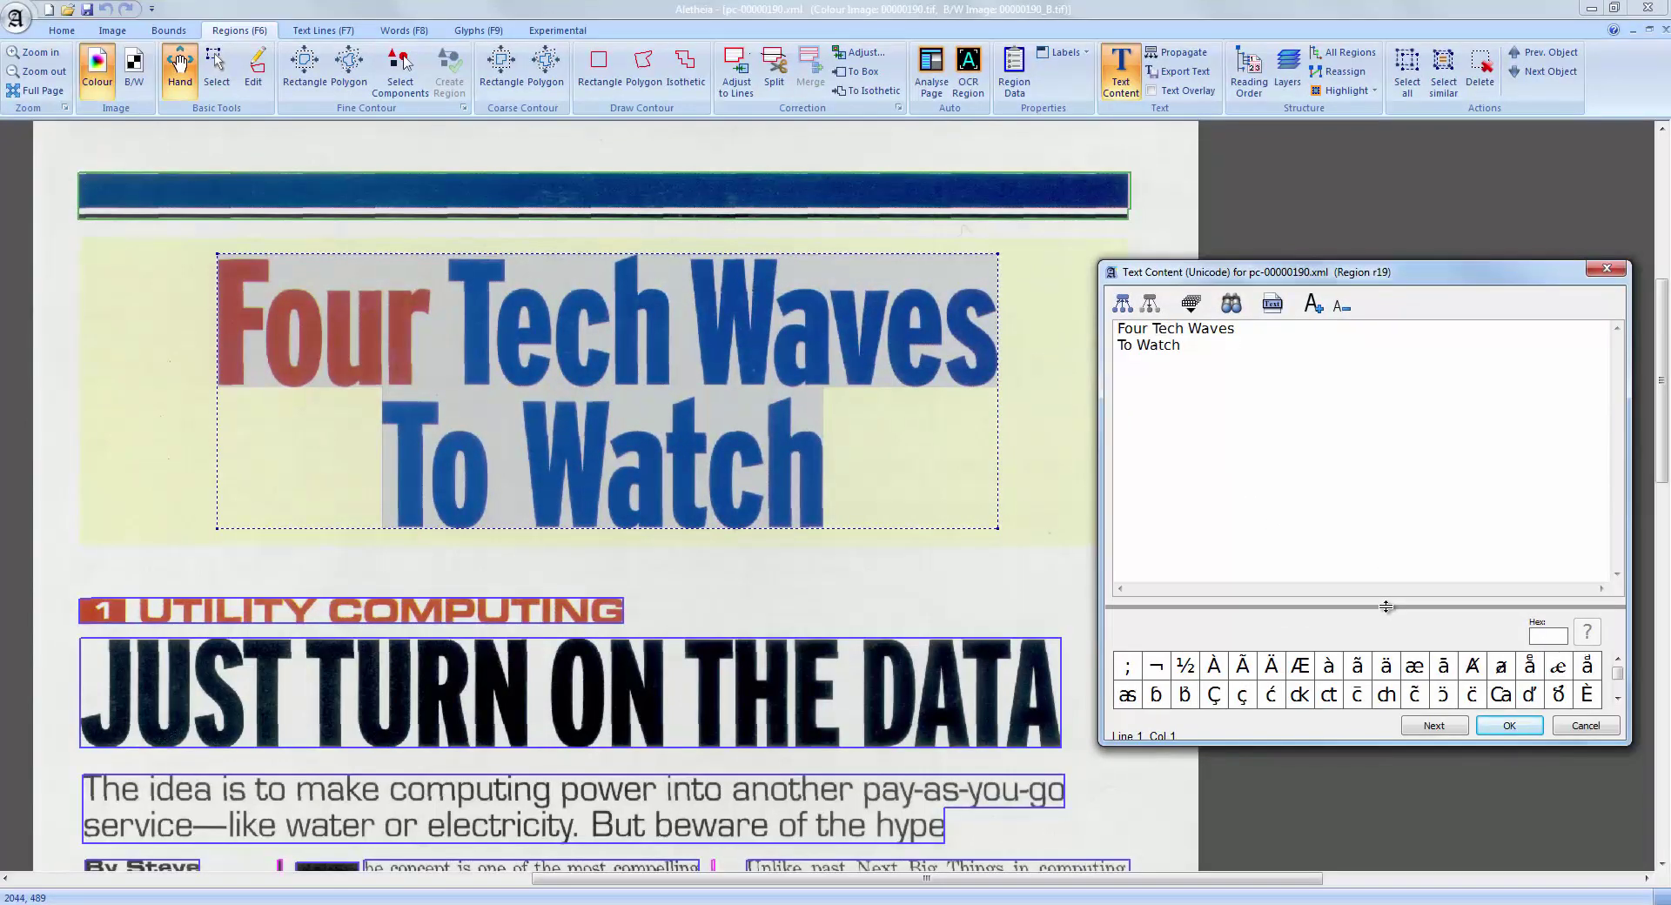
{"action": "left_click_drag", "start_coordinate": [1386, 607], "coordinate": [1386, 561]}
{"action": "left_click", "coordinate": [1274, 307]}
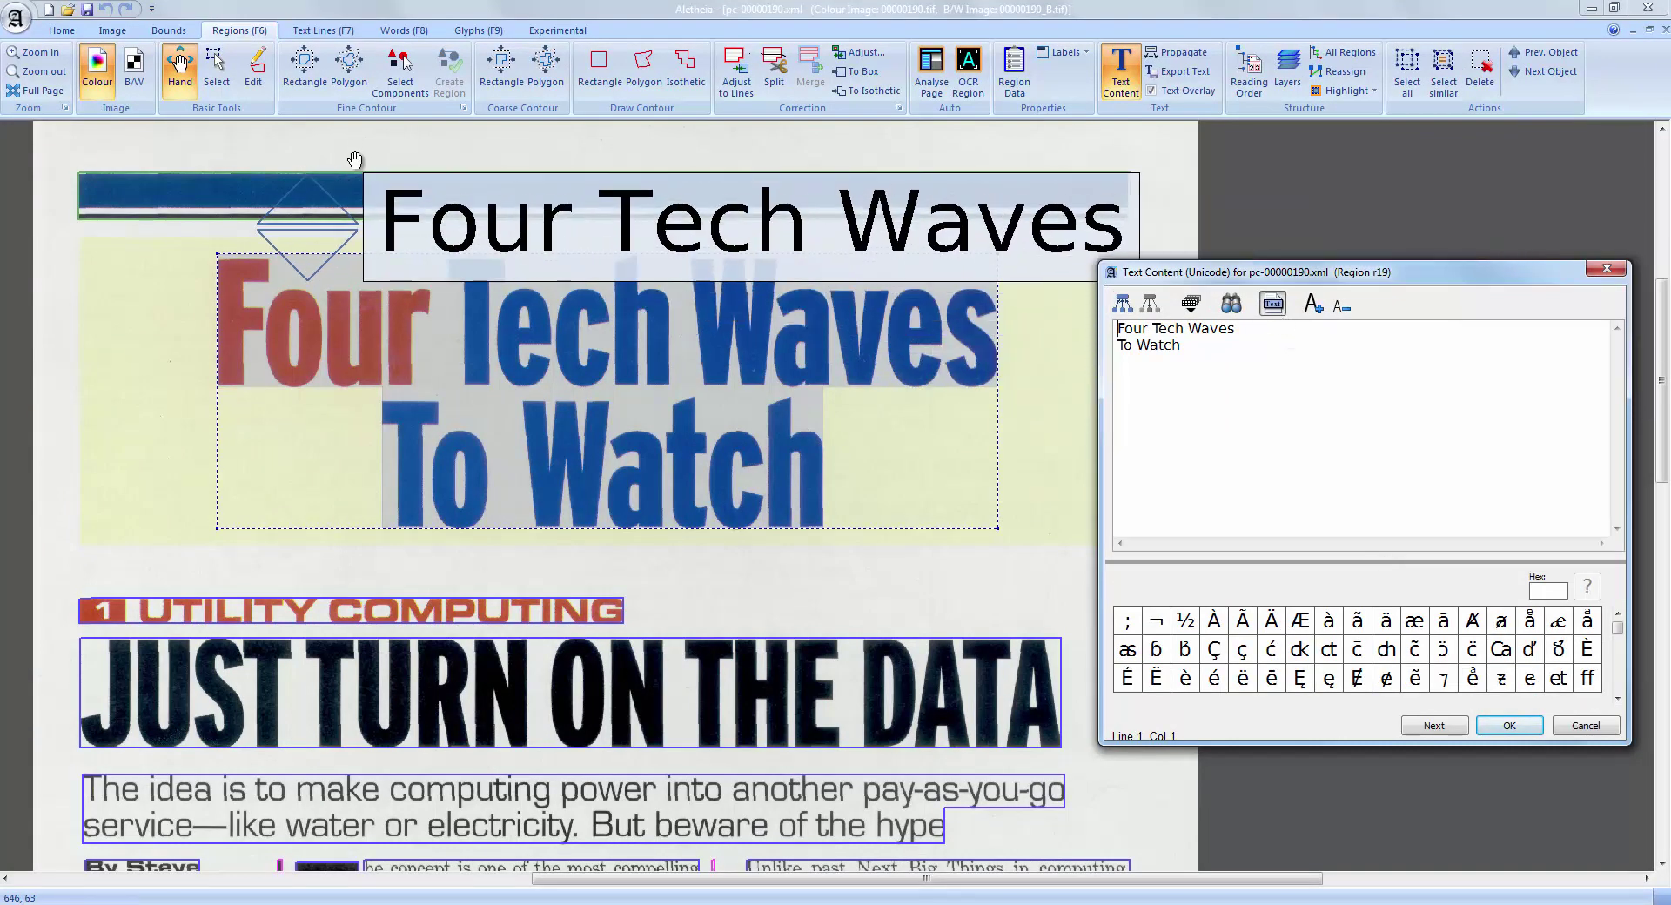
{"action": "key", "text": "Down"}
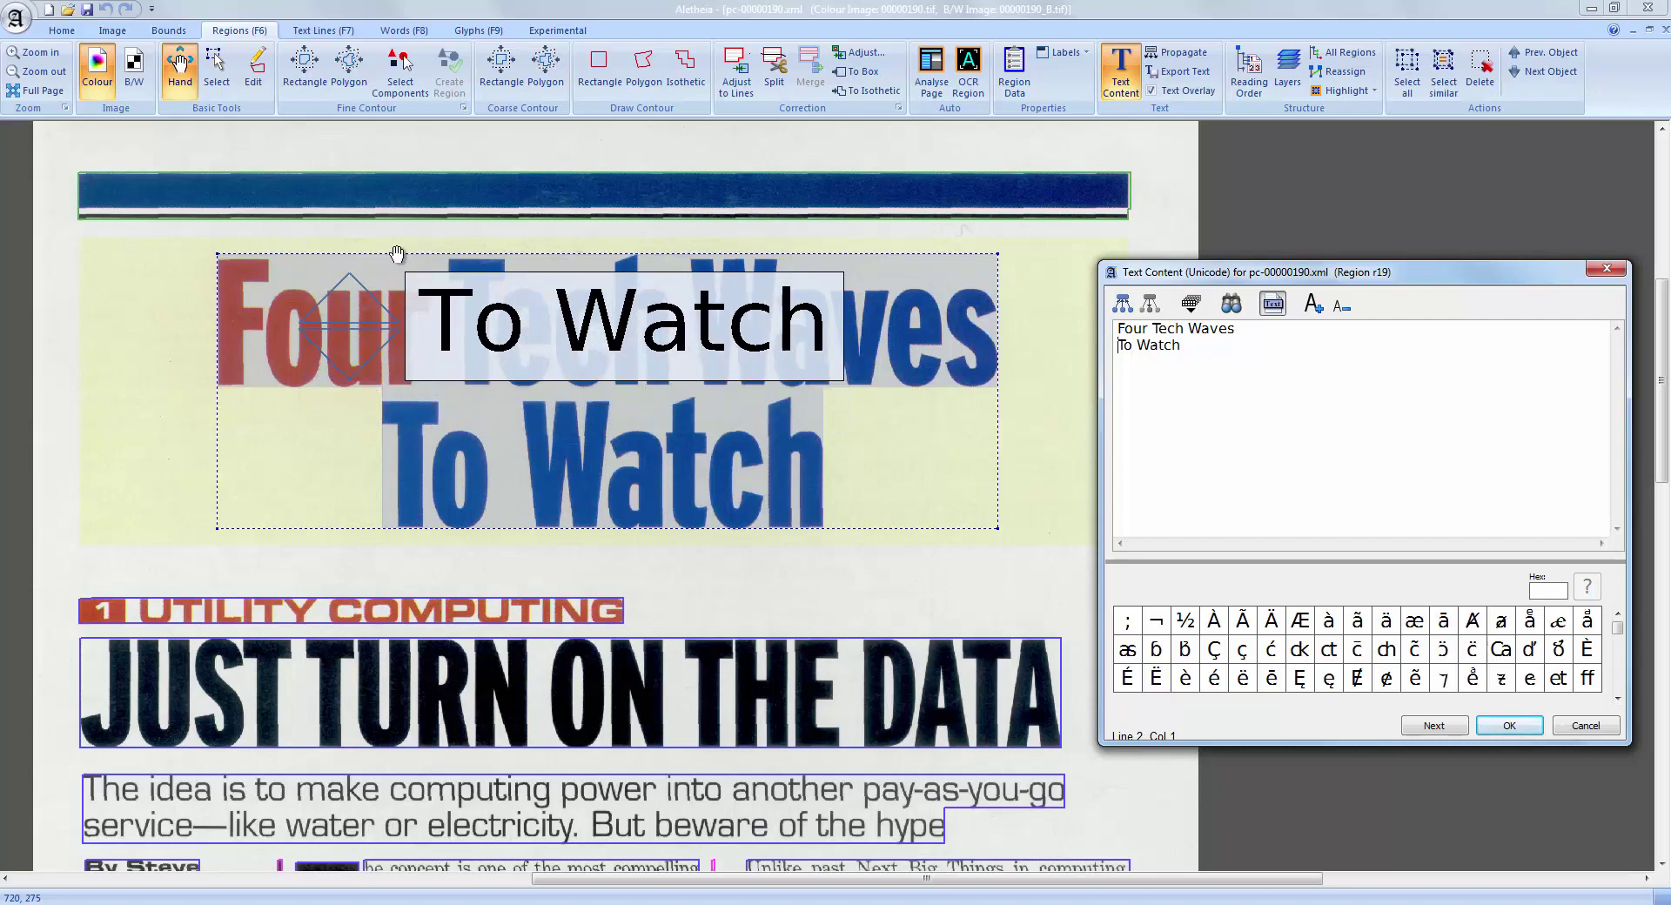
{"action": "key", "text": "Escape"}
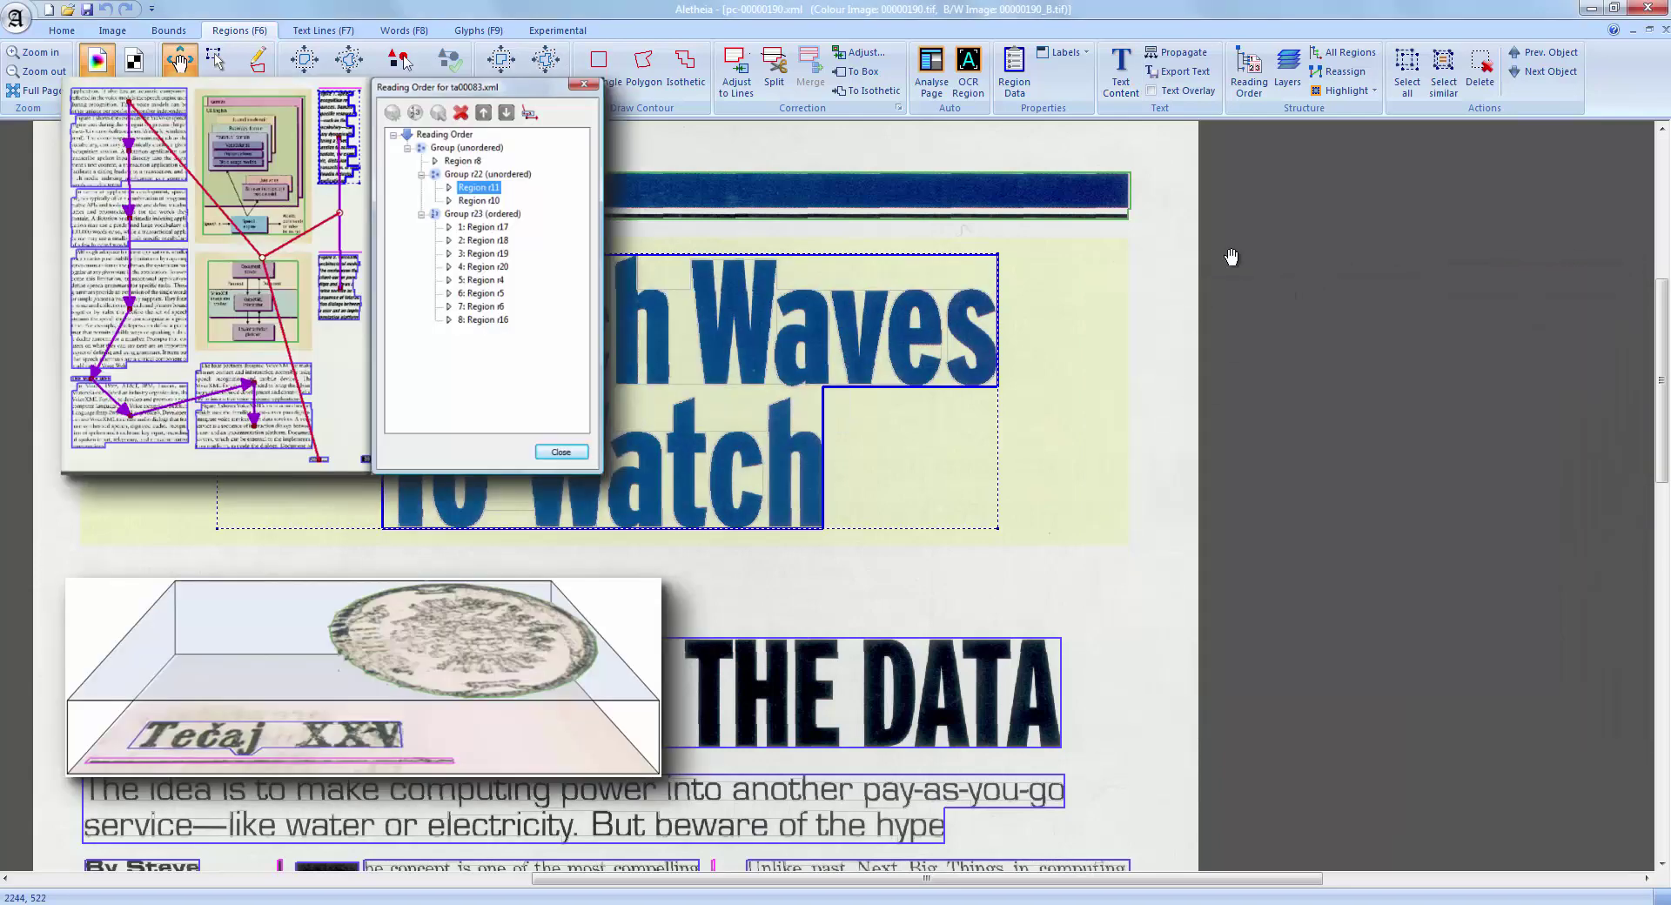
- Glance at the Reading Order and Layers view, then outline every text line on the page
{"action": "left_click", "coordinate": [1253, 94]}
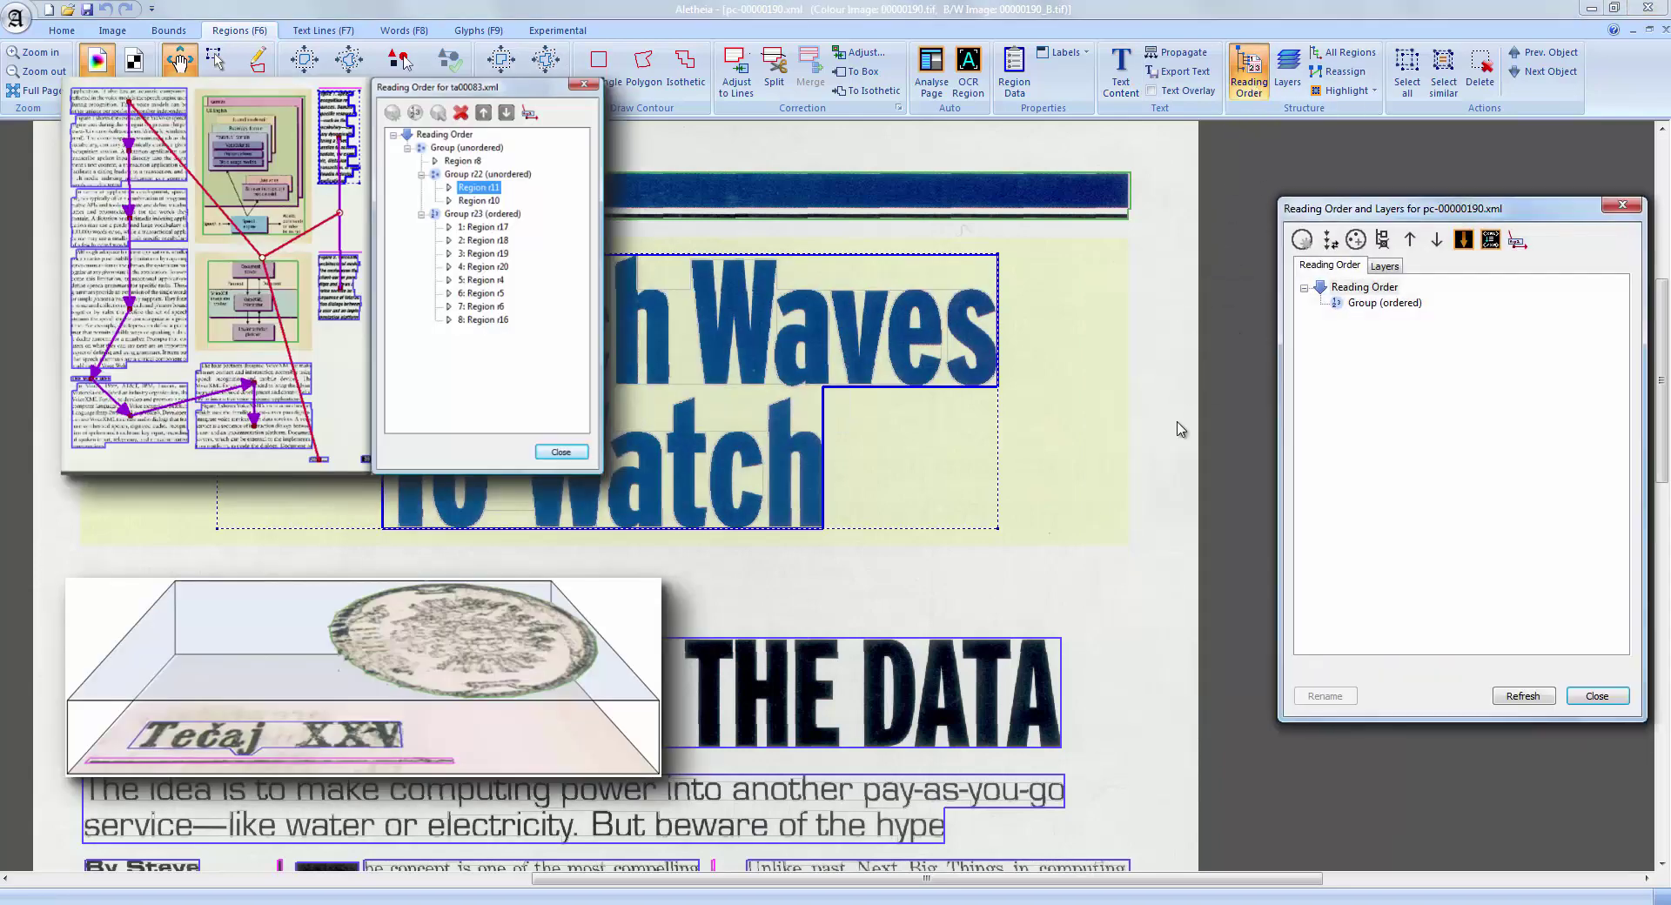
{"action": "left_click", "coordinate": [1632, 211]}
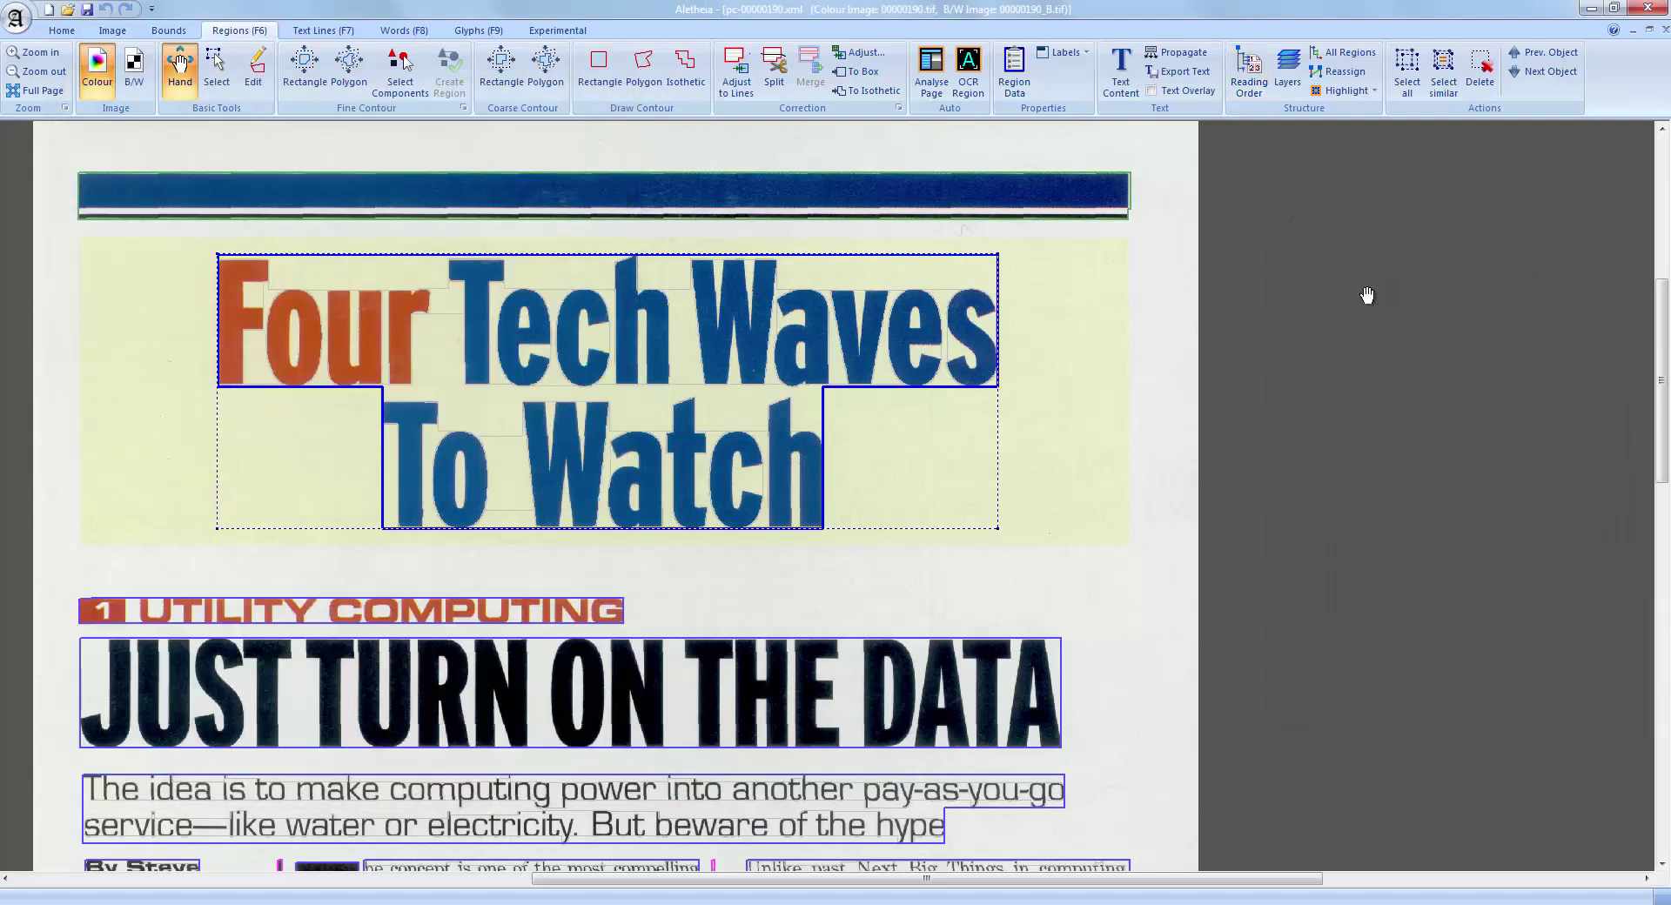
{"action": "left_click", "coordinate": [320, 32]}
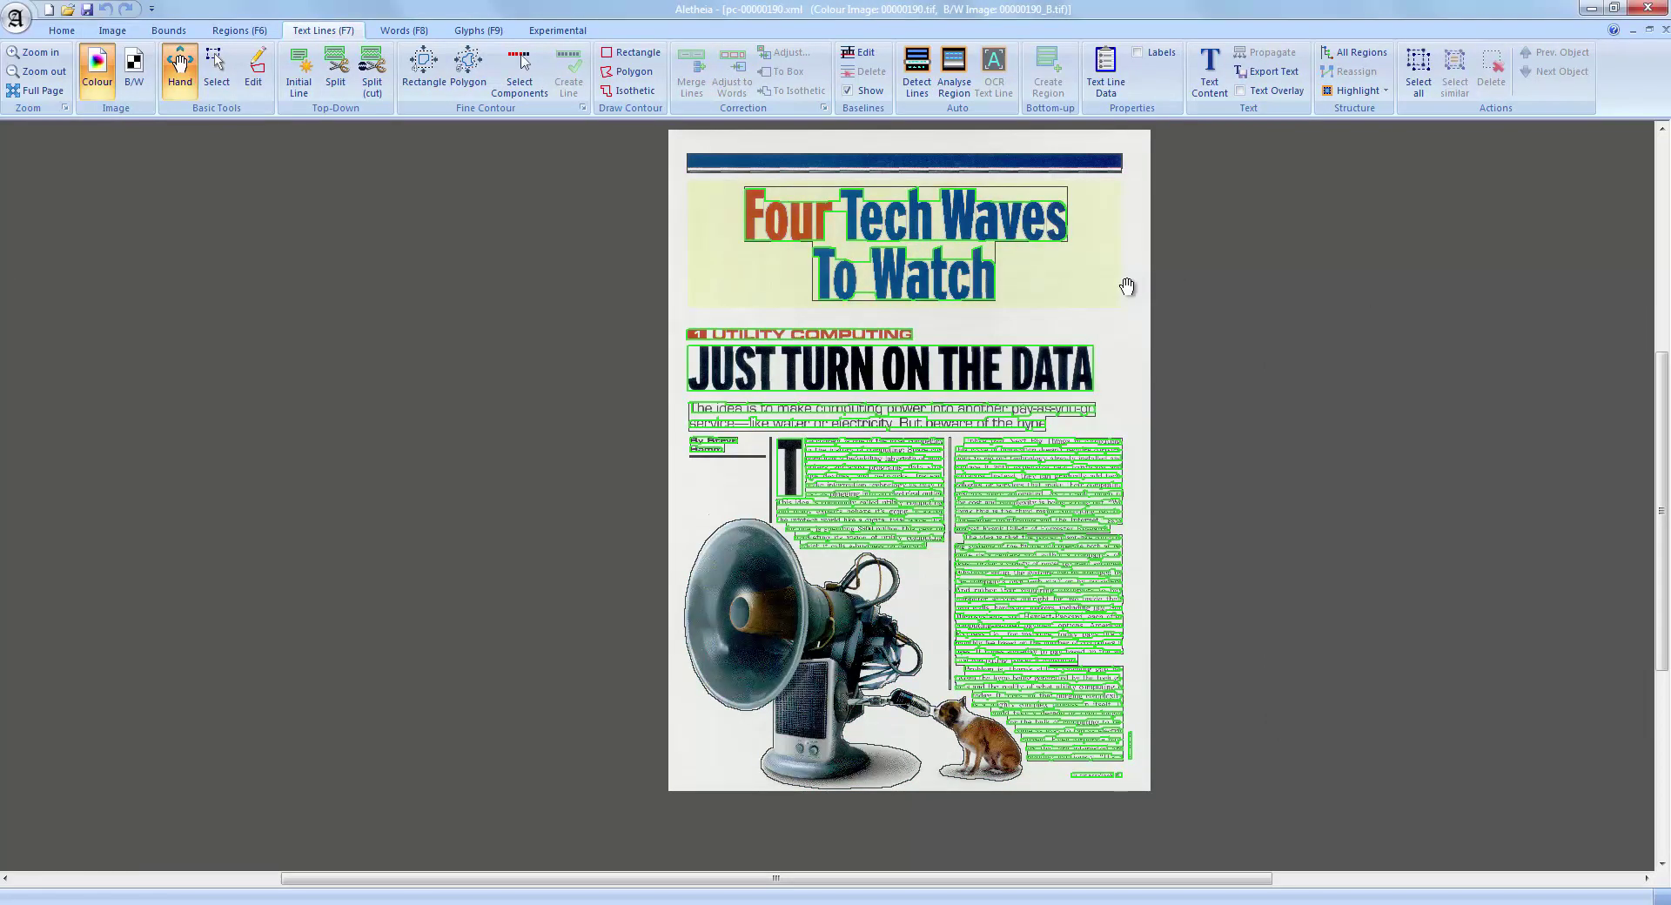
- Select the JUST TURN ON THE DATA text line and check its properties
{"action": "scroll", "coordinate": [710, 271], "scroll_direction": "up", "scroll_amount": 5}
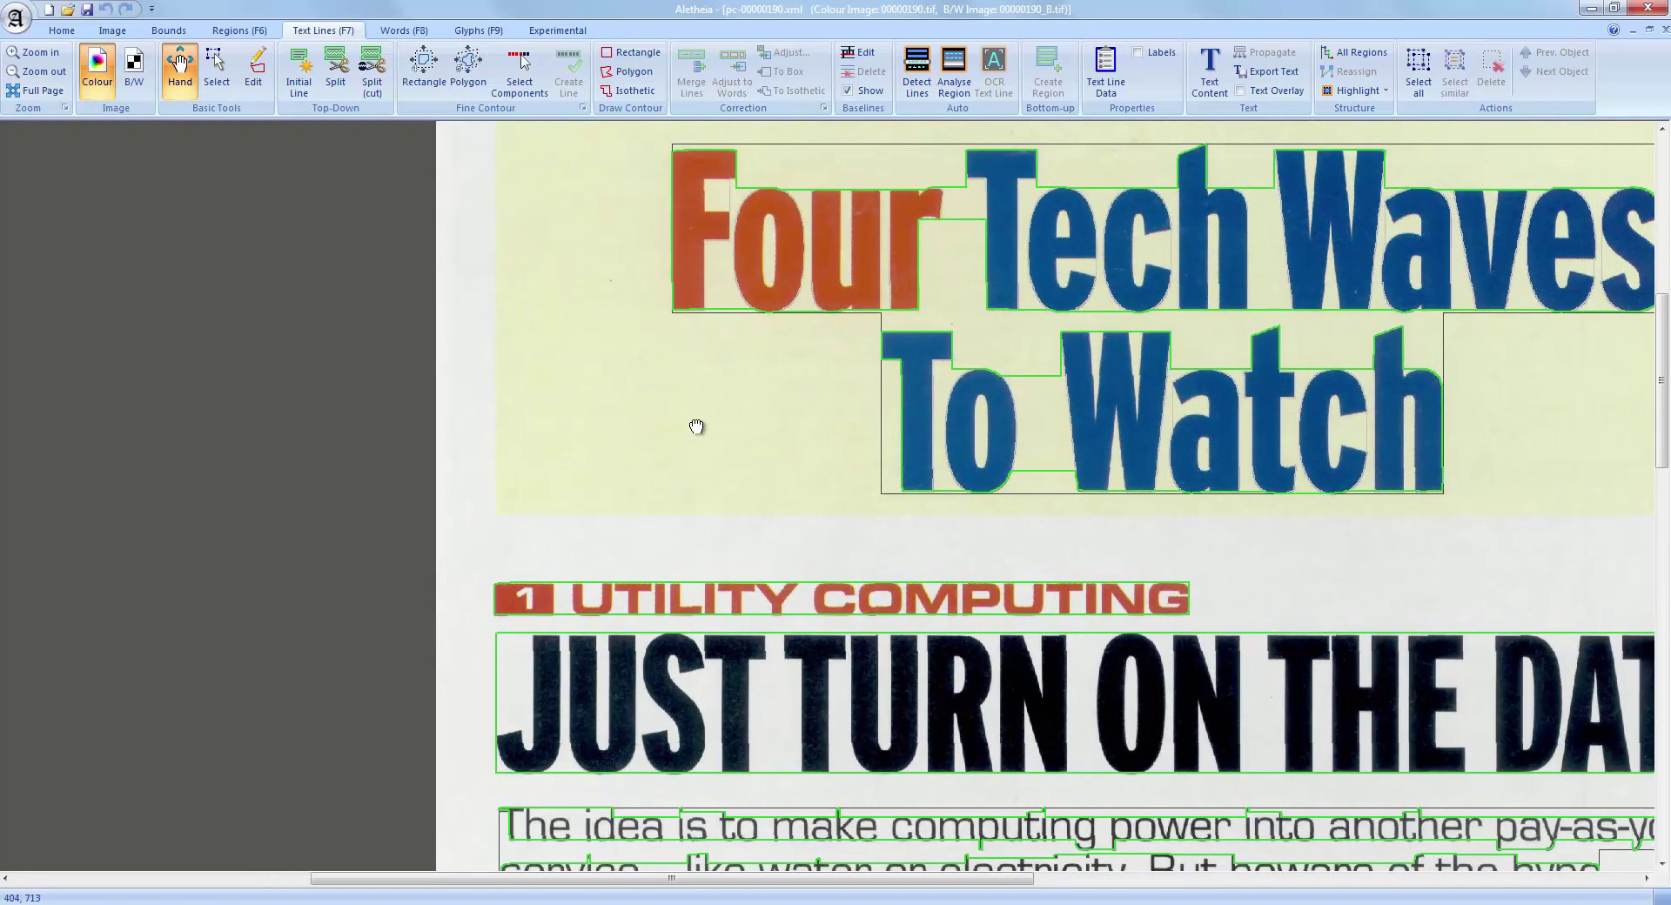
{"action": "left_click_drag", "start_coordinate": [693, 429], "coordinate": [694, 217]}
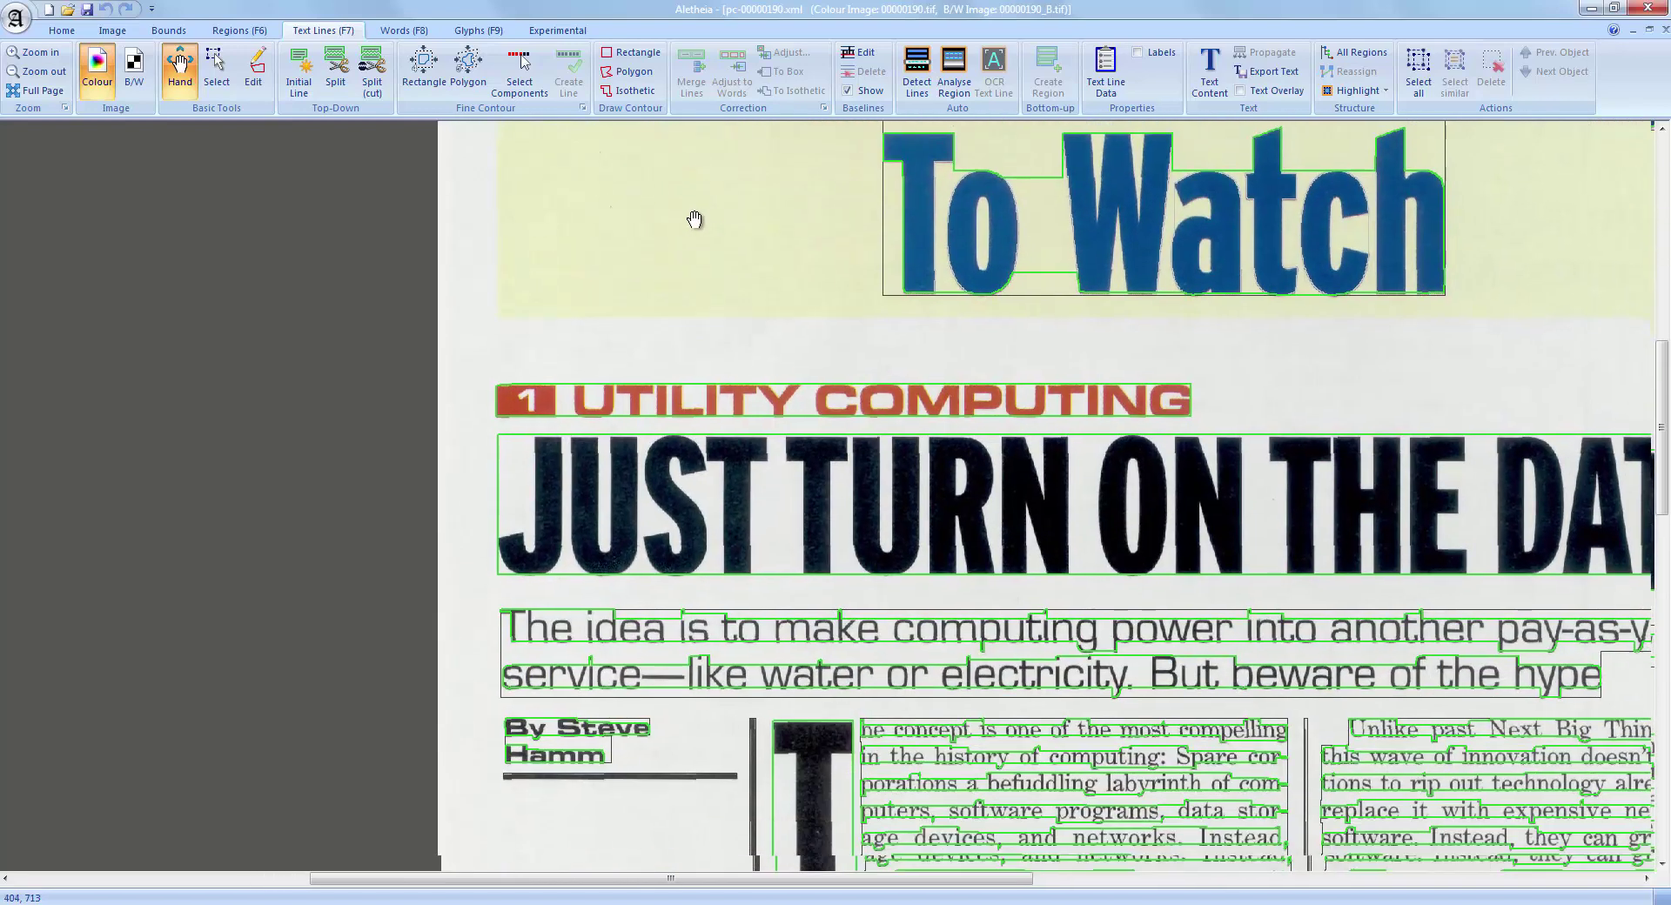
{"action": "left_click", "coordinate": [633, 464]}
{"action": "left_click", "coordinate": [1106, 70]}
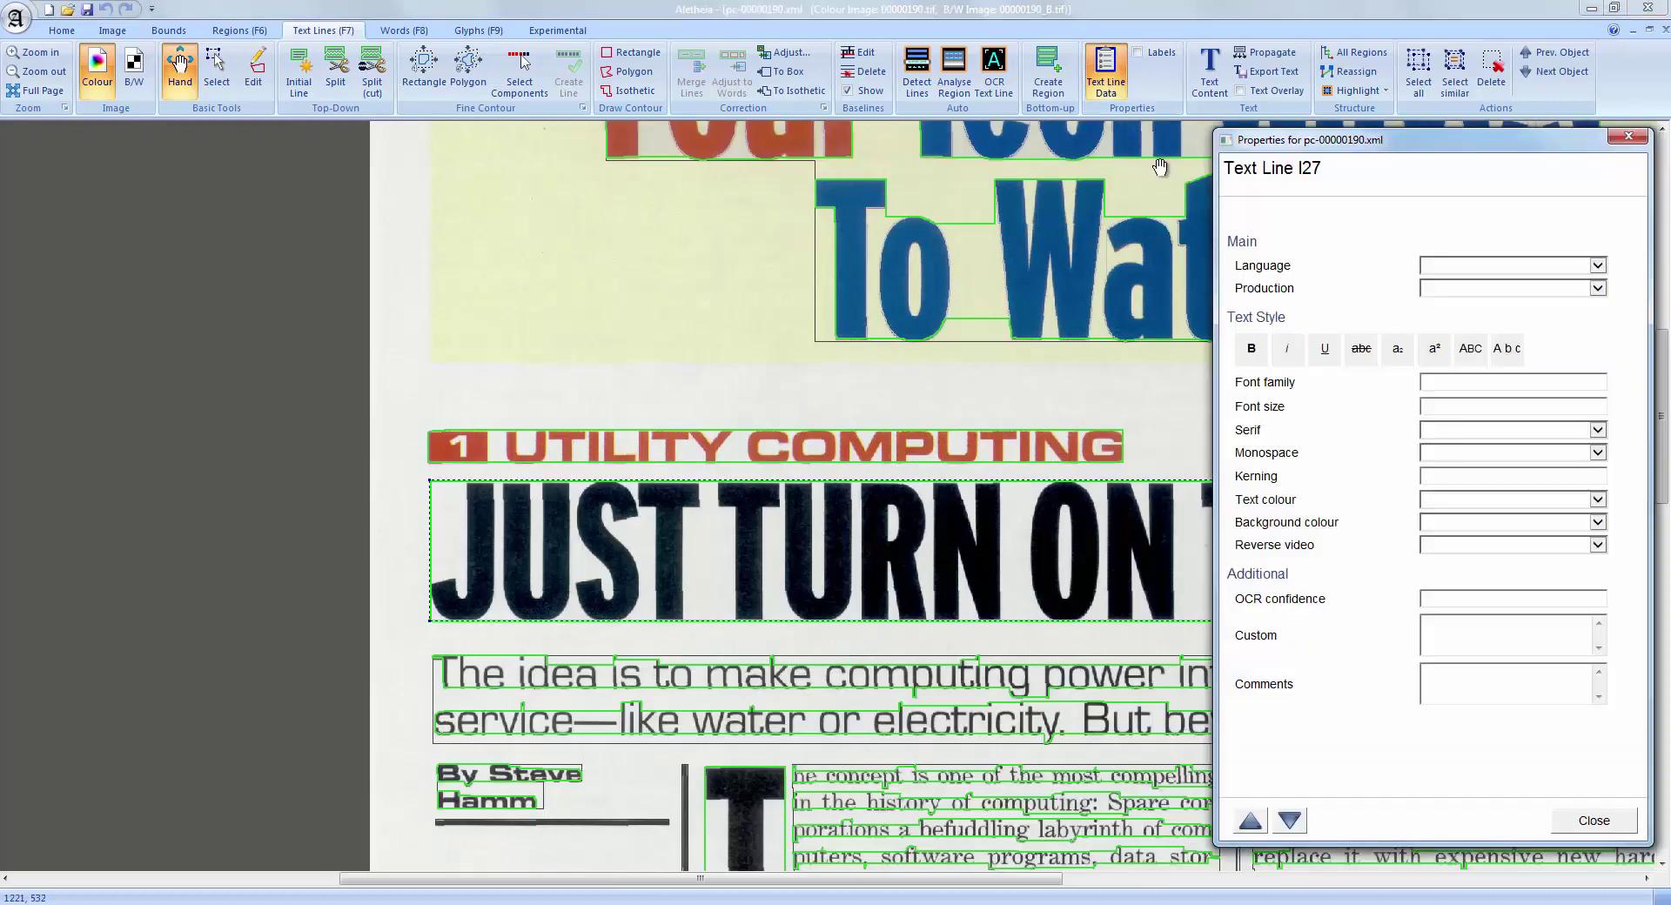
{"action": "left_click", "coordinate": [1106, 70]}
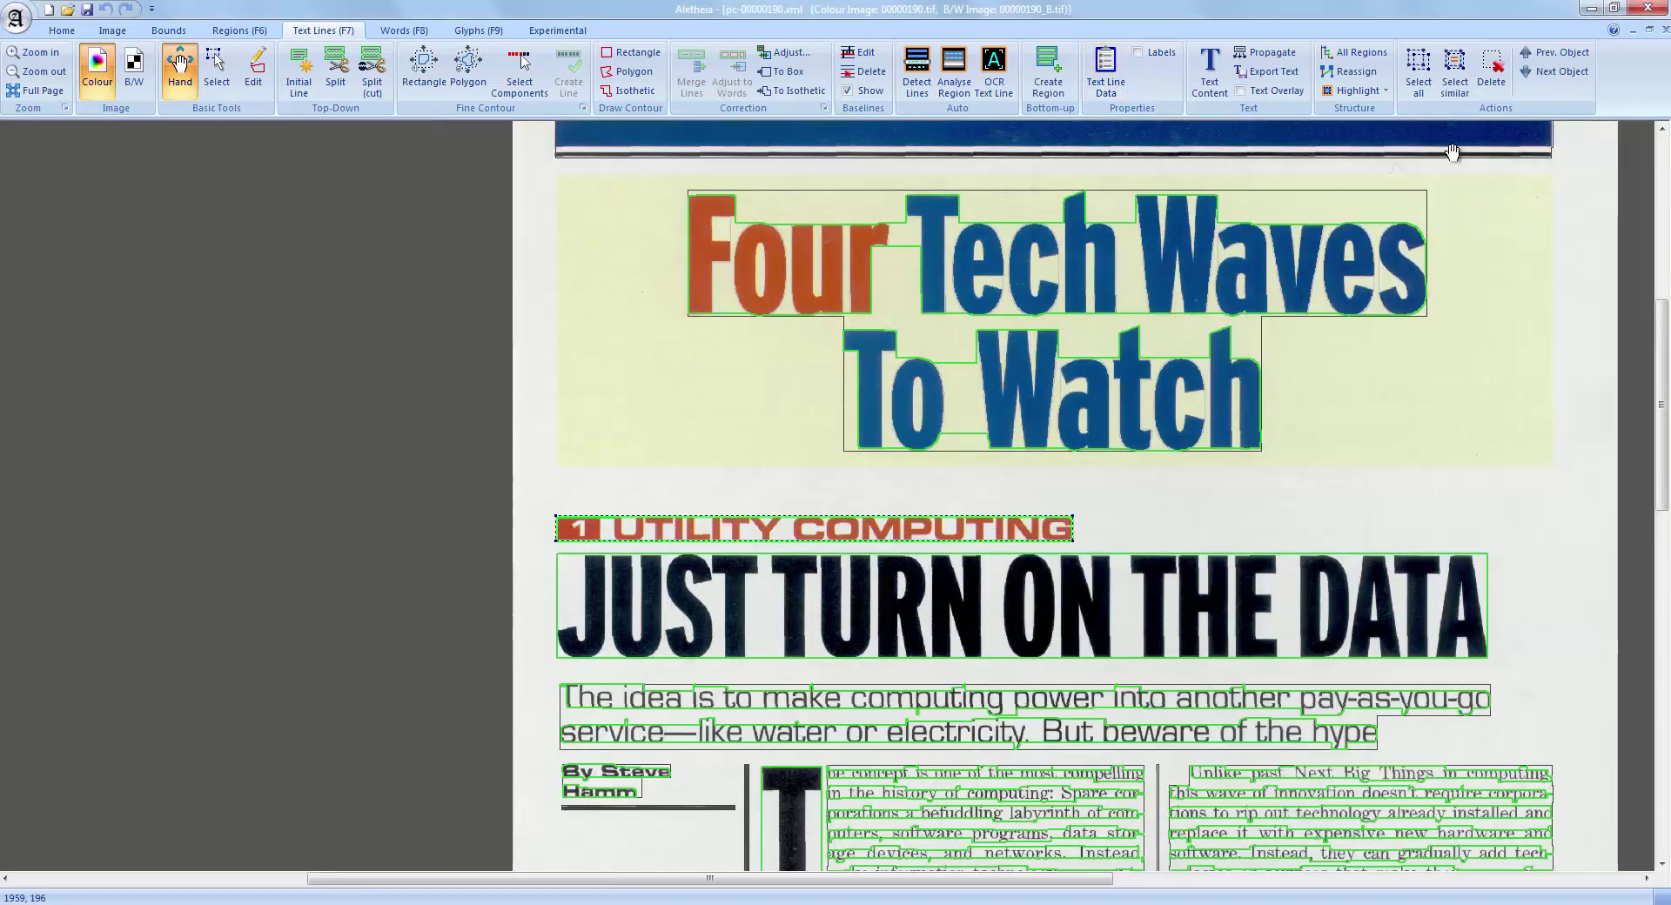
- Browse Text Region r1 and its line l27 in the All Regions list, then switch to word level
{"action": "left_click", "coordinate": [1345, 58]}
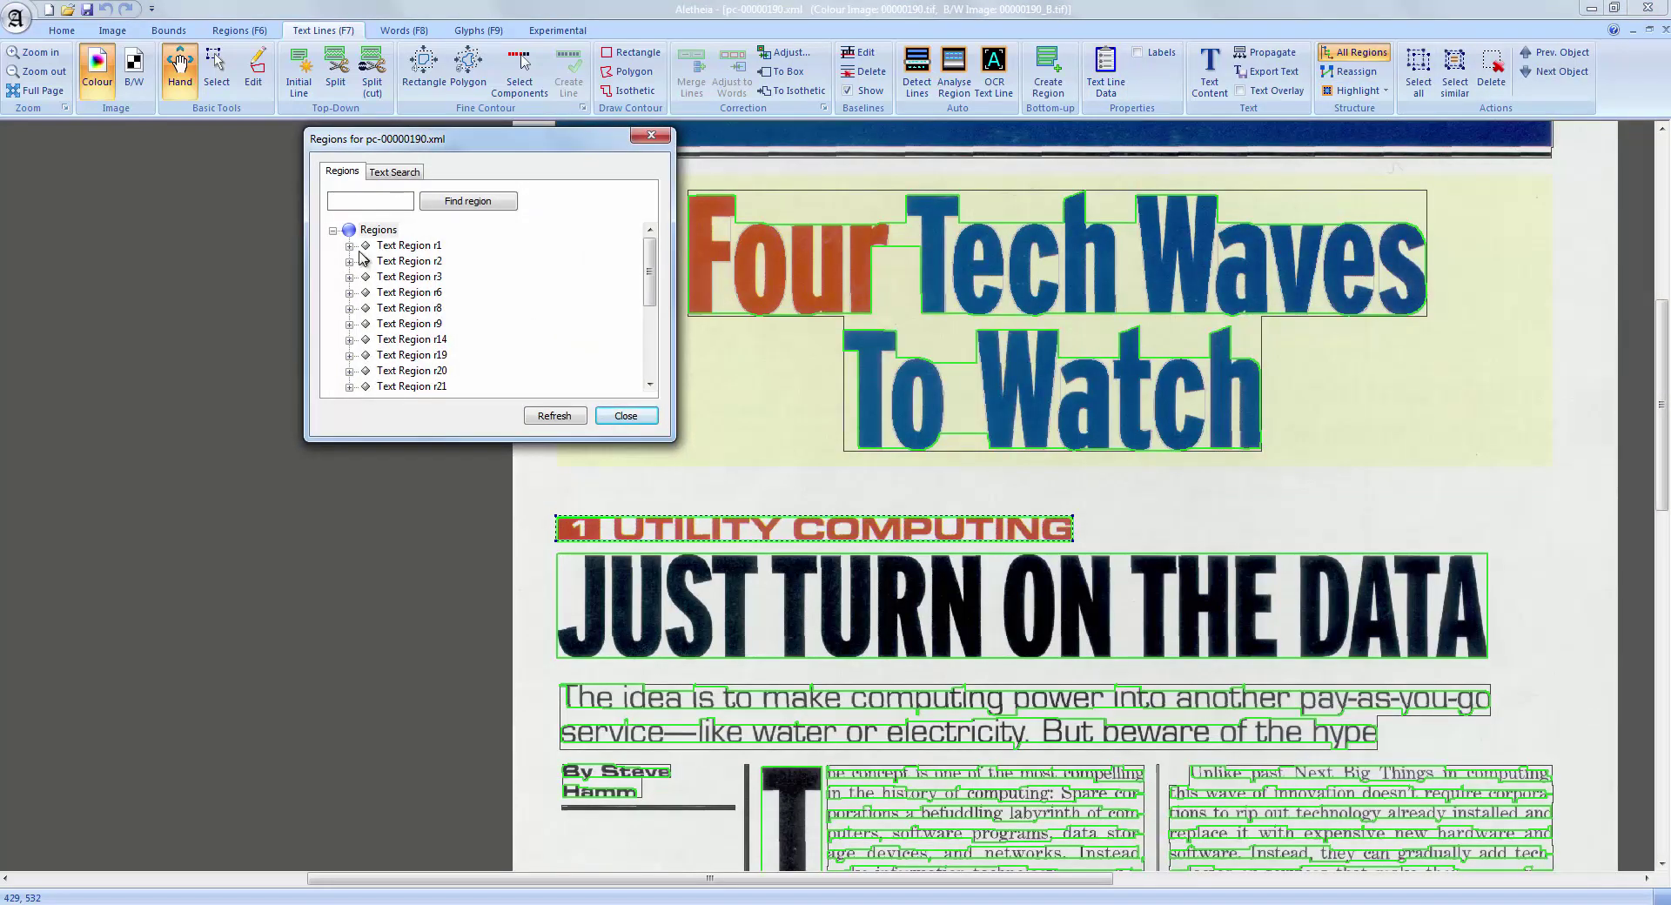
{"action": "left_click", "coordinate": [350, 251]}
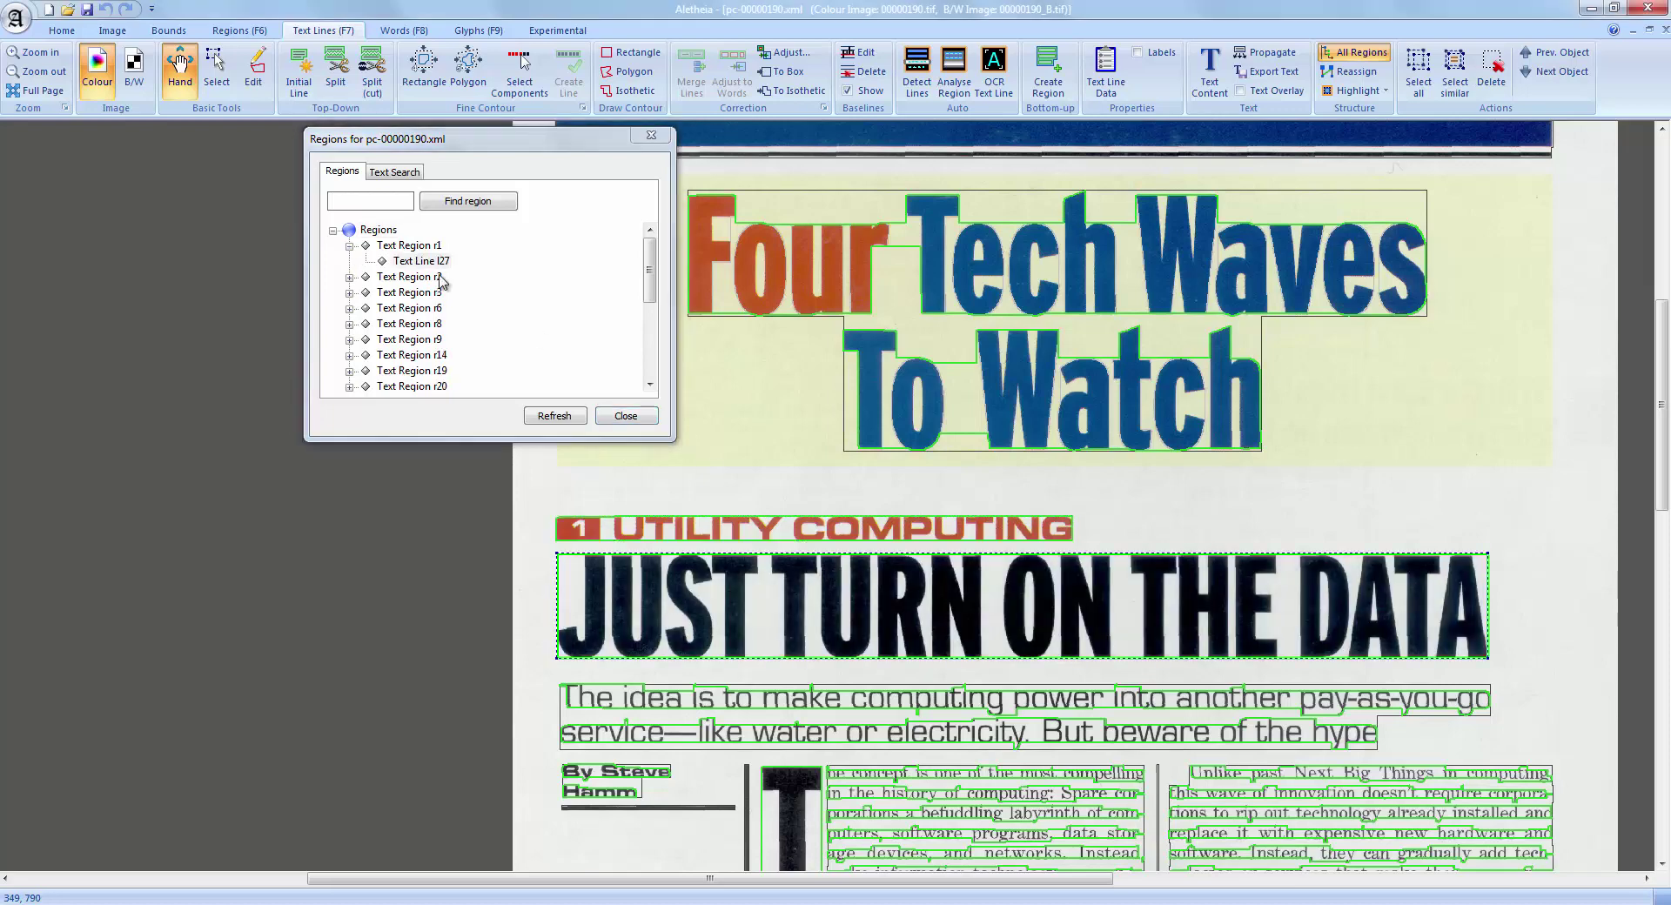
{"action": "left_click", "coordinate": [426, 248]}
{"action": "left_click", "coordinate": [423, 261]}
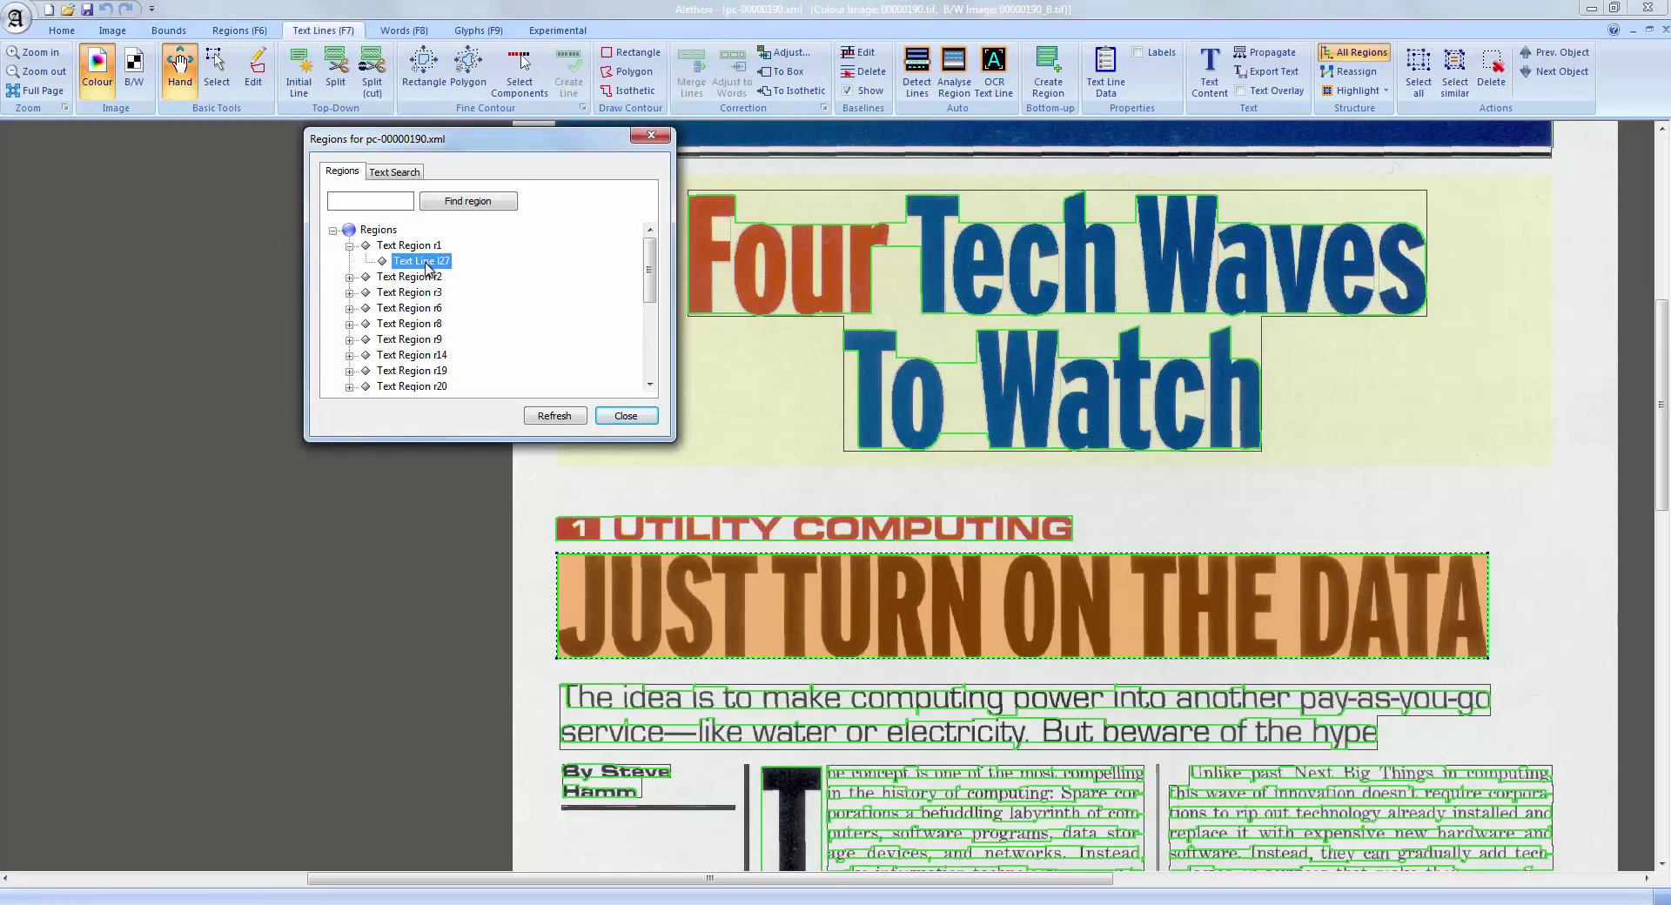
{"action": "left_click", "coordinate": [478, 31]}
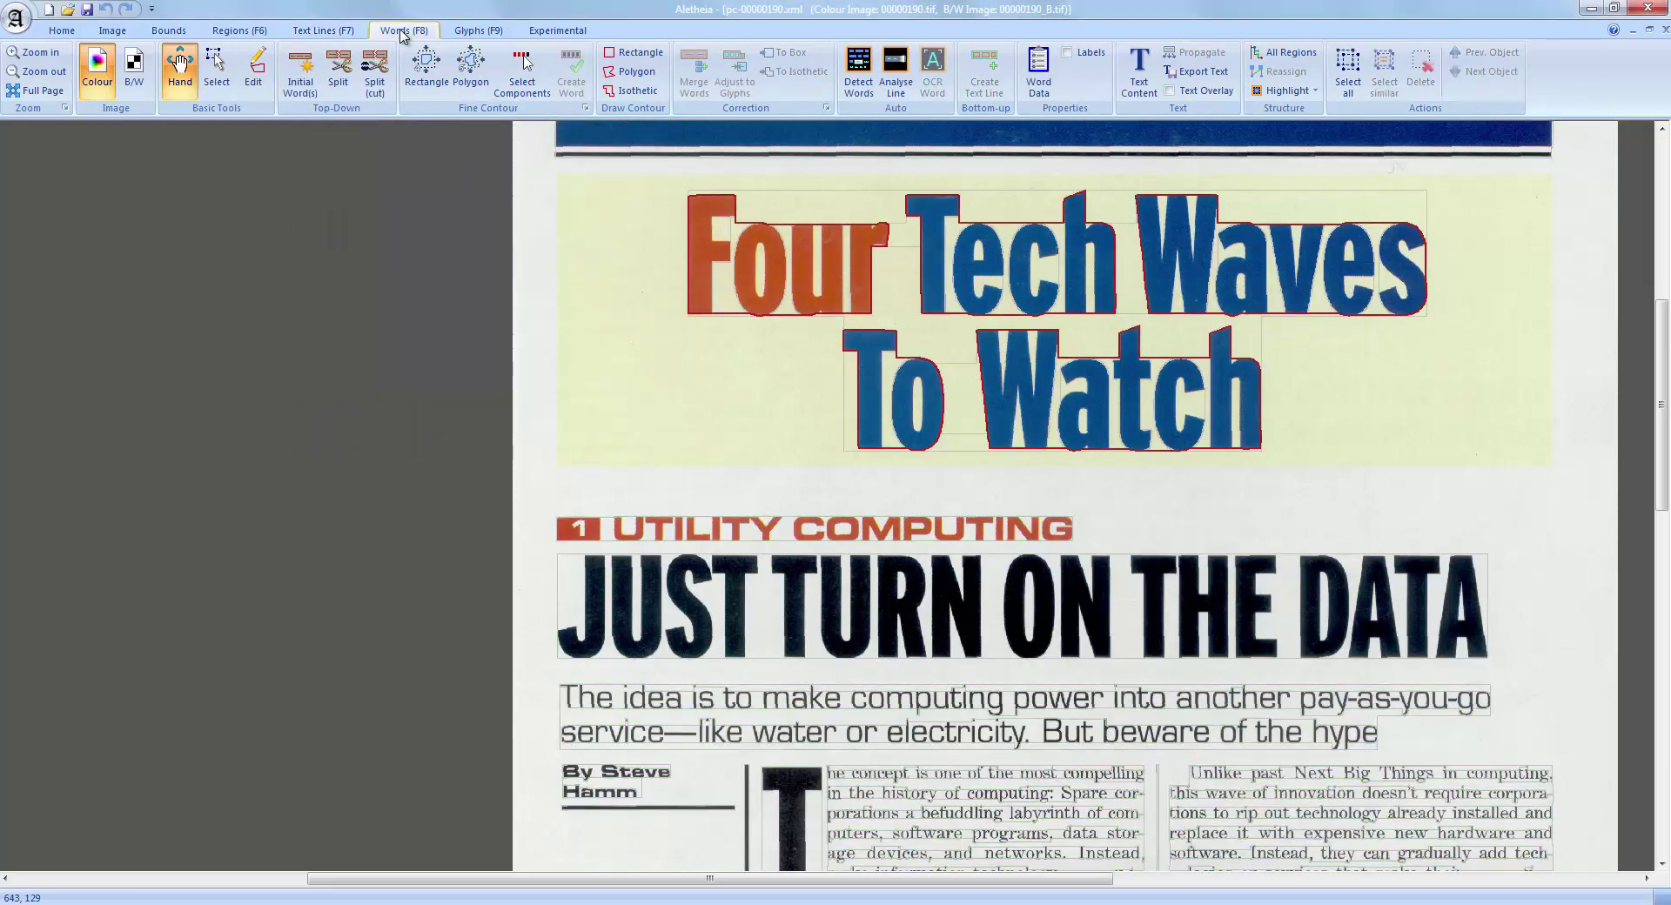
- Look over the Experimental tools while the headline's glyph outlines stay shown
{"action": "left_click", "coordinate": [556, 32]}
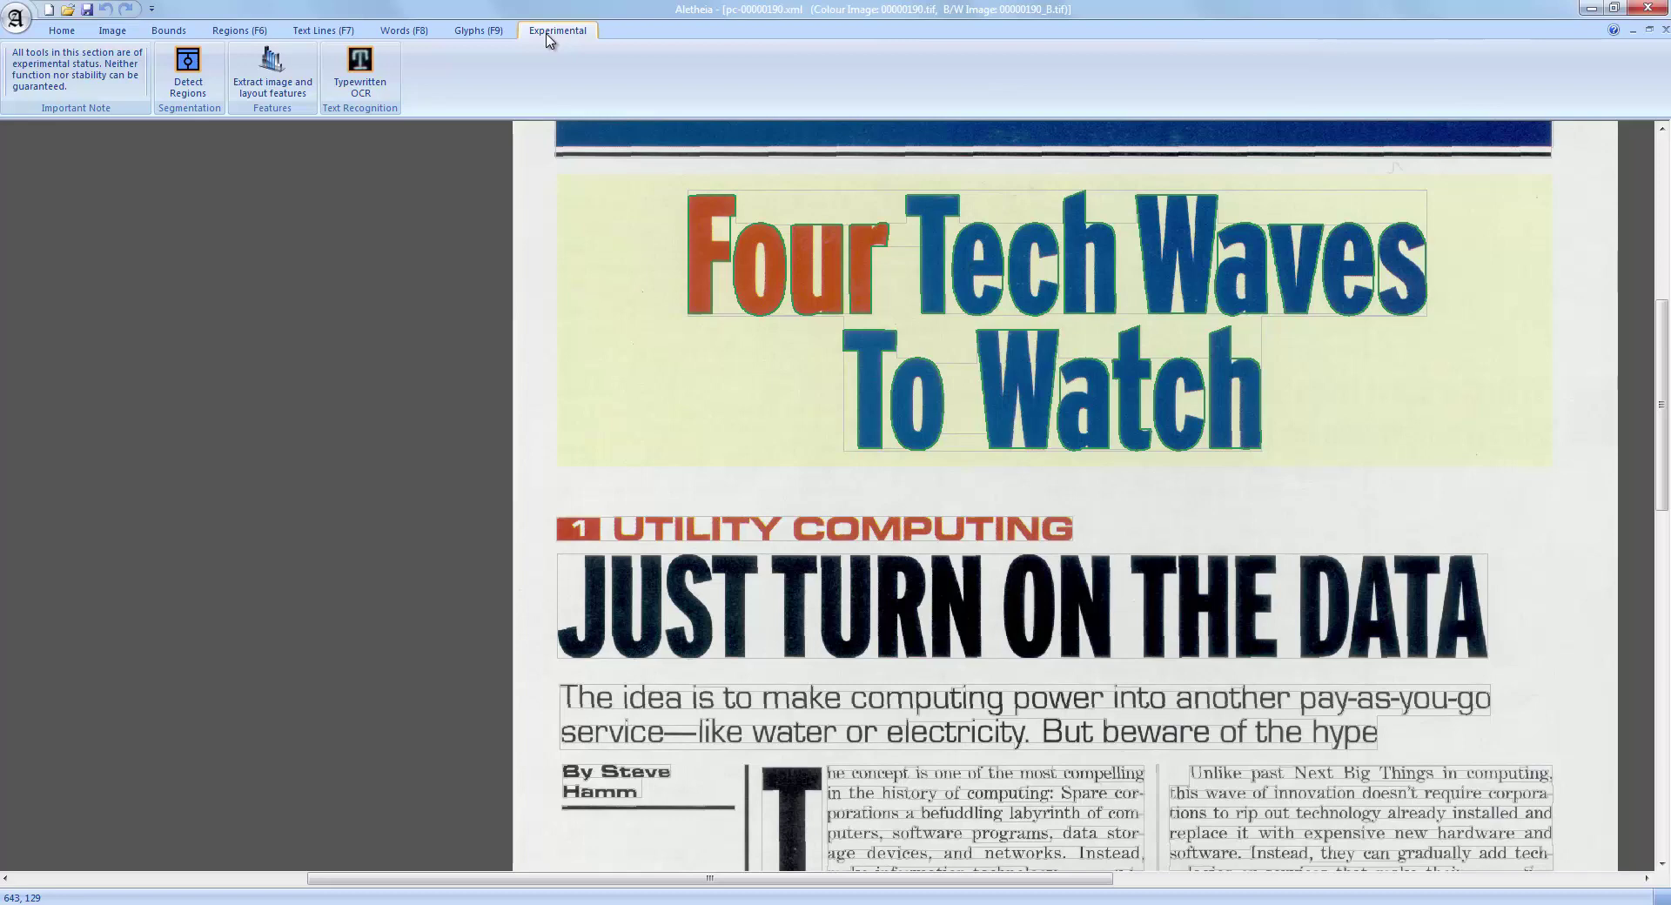
{"action": "scroll", "coordinate": [549, 39], "scroll_direction": "up", "scroll_amount": 7}
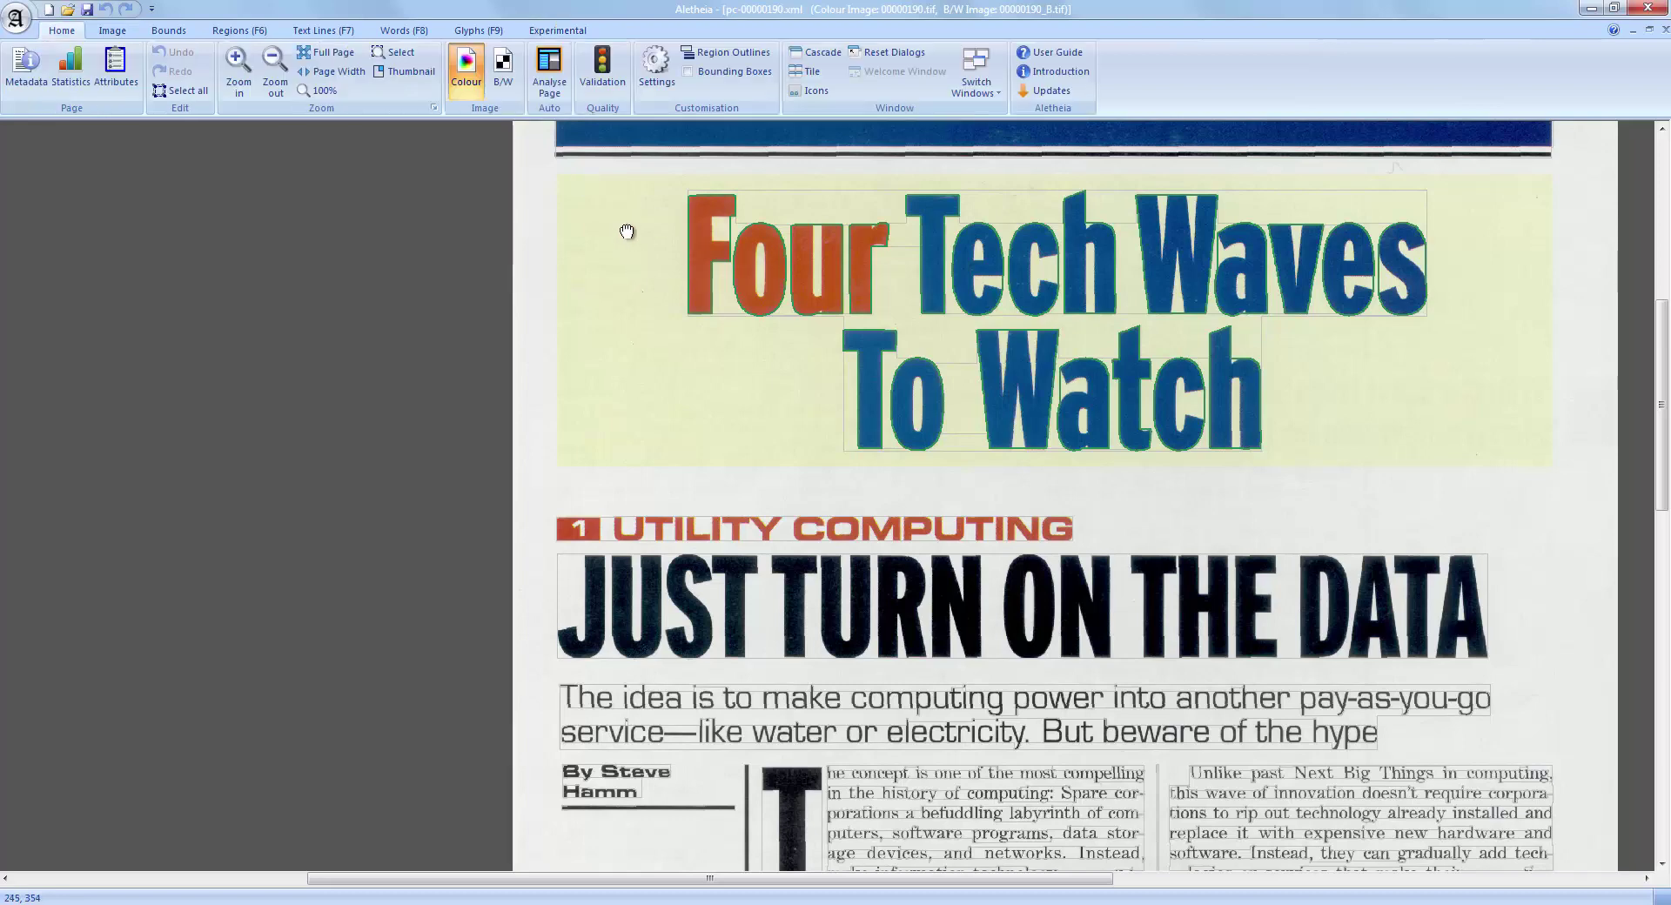